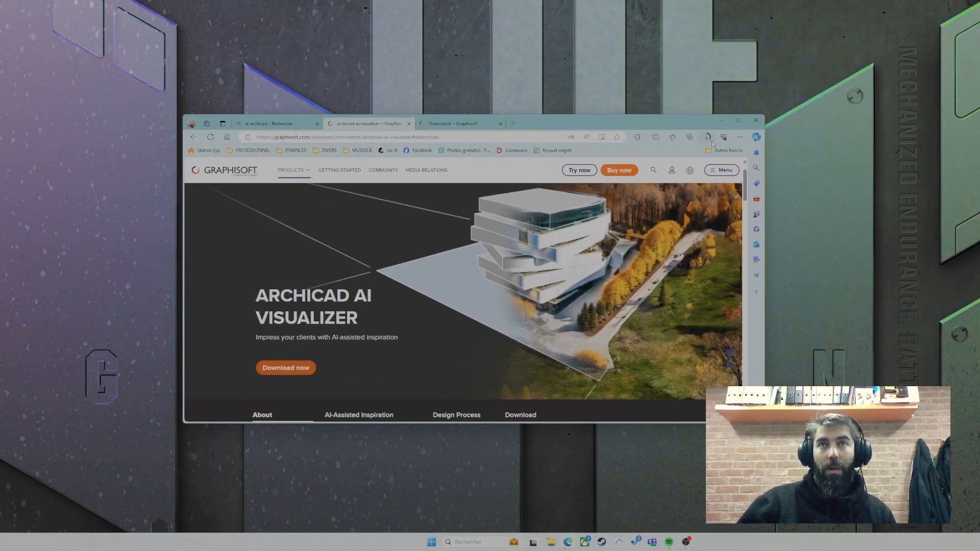
click(709, 139)
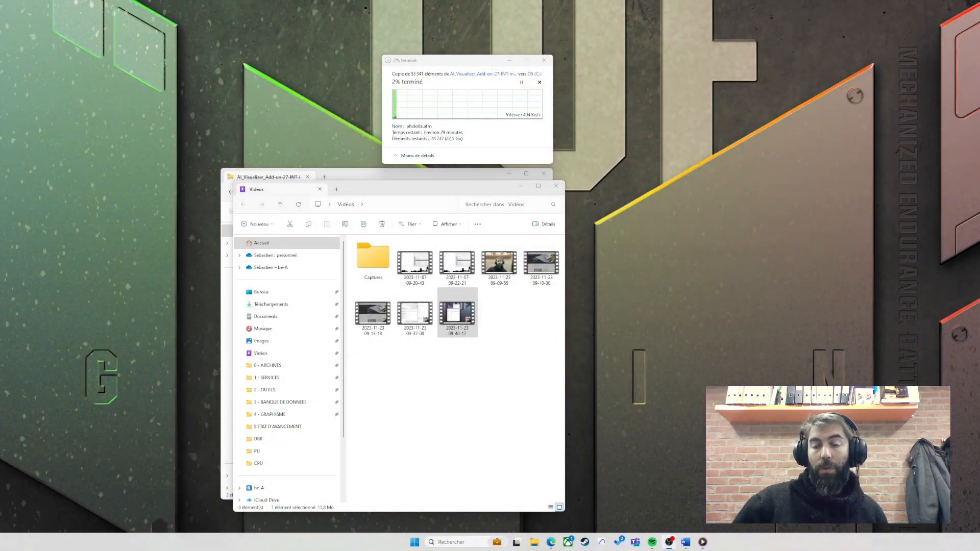
click(442, 289)
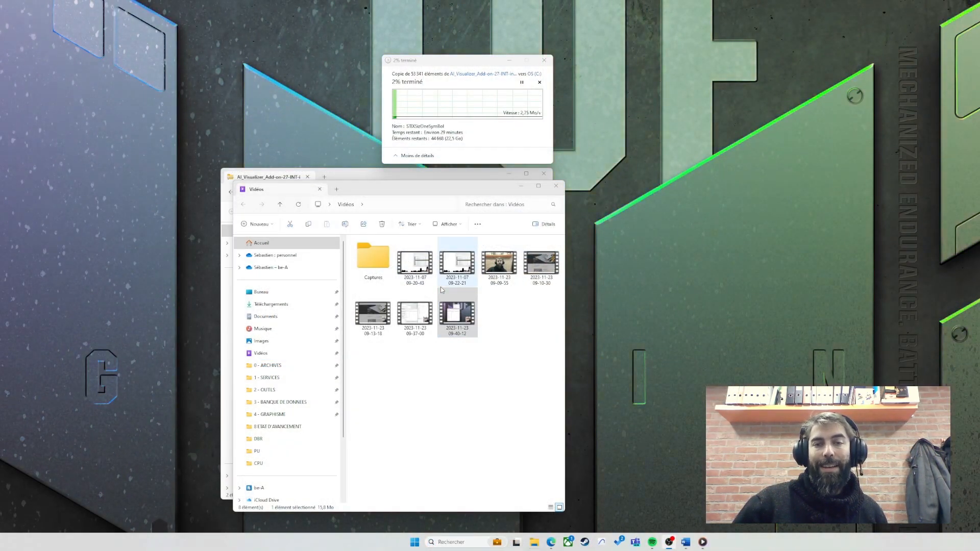
click(434, 128)
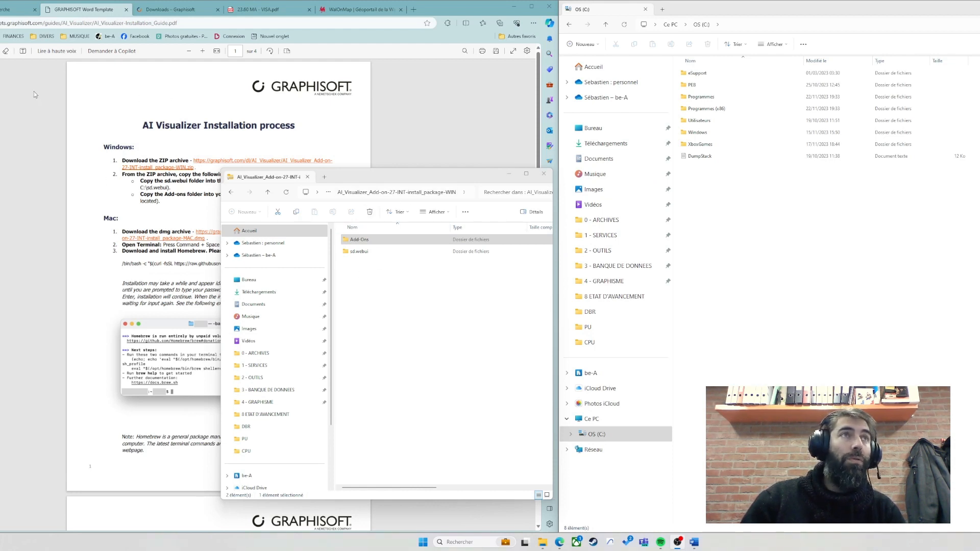
- Return from the sign-in page to the Archicad AI Visualizer download page and open its Installation Instructions
click(193, 11)
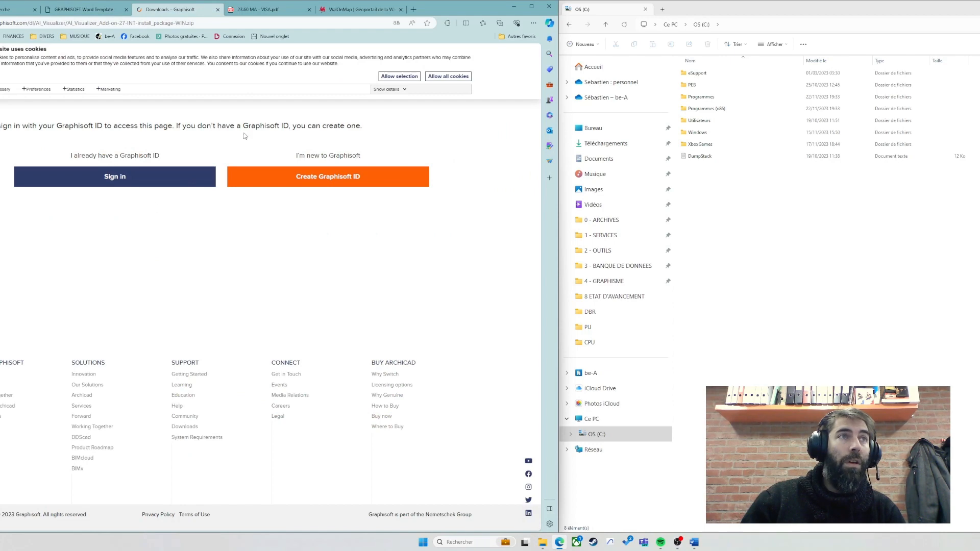
click(67, 6)
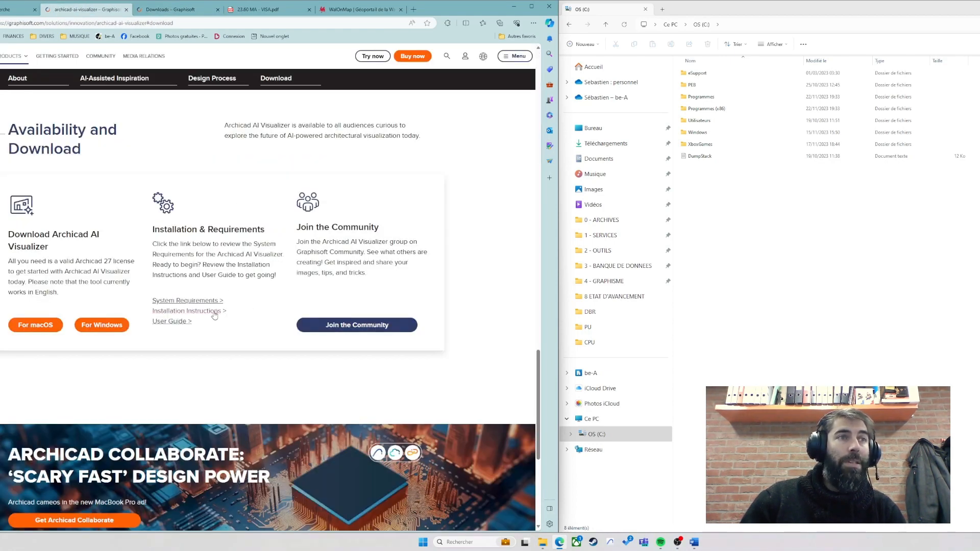
click(214, 315)
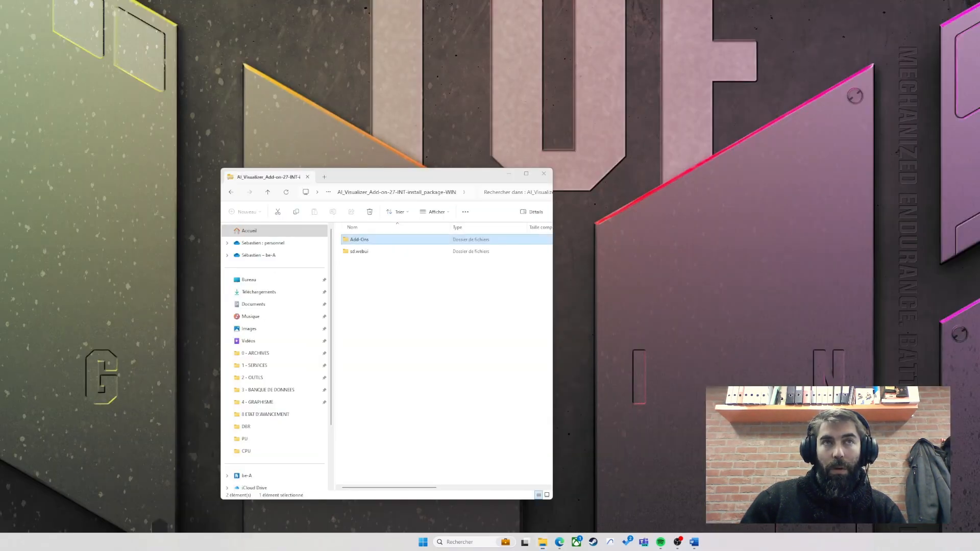
- Copy the sd.webui folder from the extracted Windows install package into the C:\ root folder
click(377, 487)
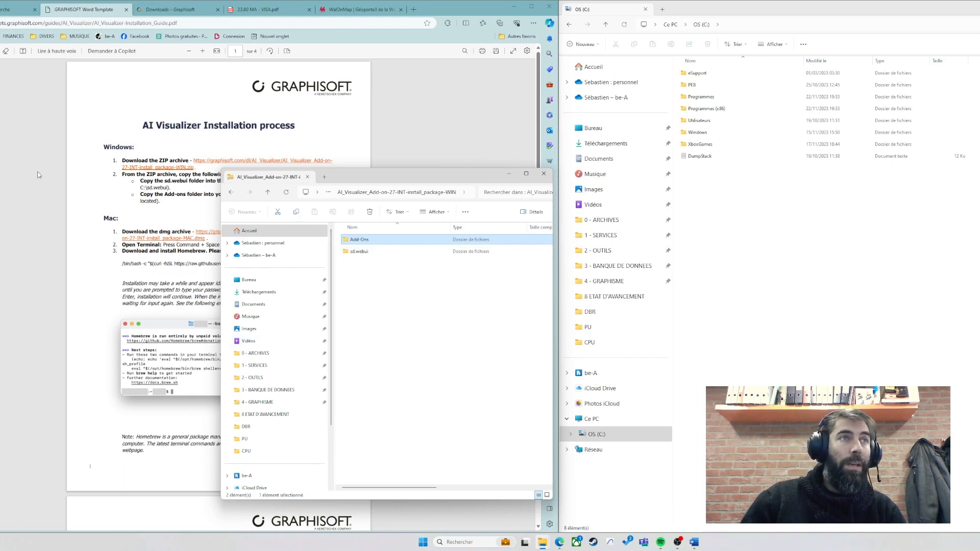
click(359, 252)
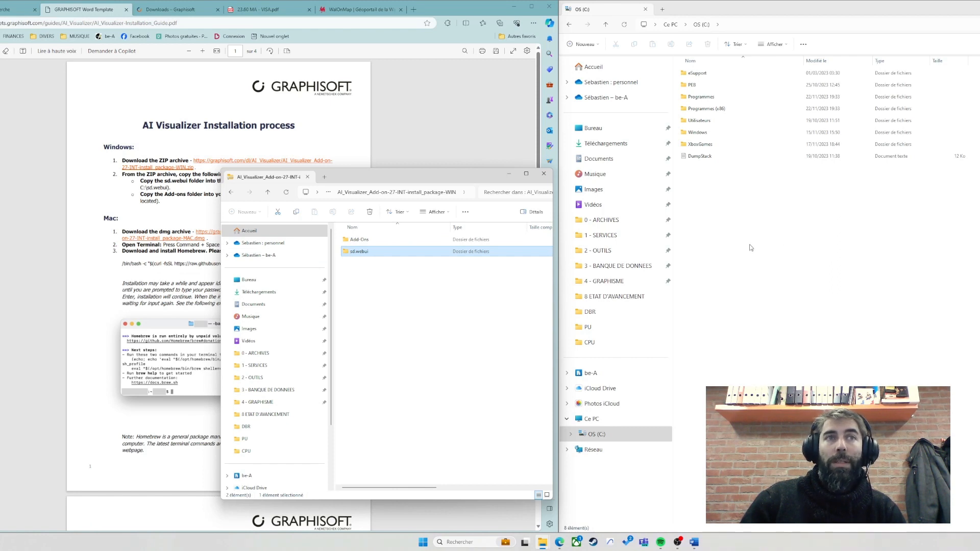
click(786, 212)
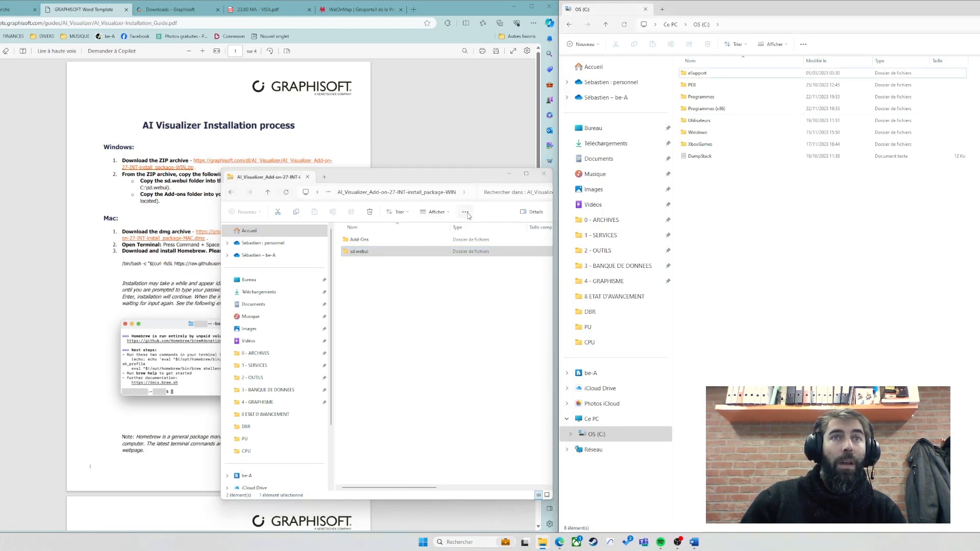
key(ctrl+v)
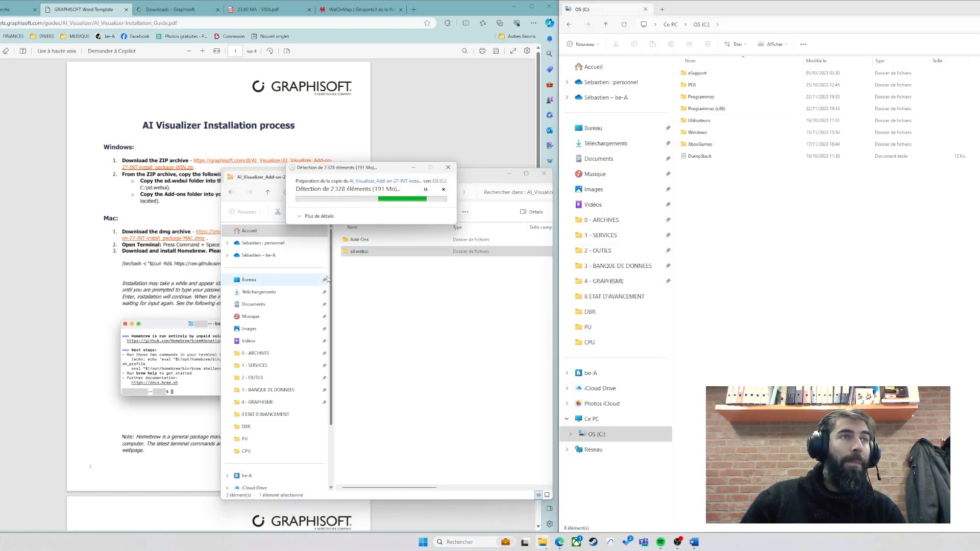
- Open the Archicad 27 folder under C:\Programmes\Graphisoft and locate the Archicad application in it
click(170, 197)
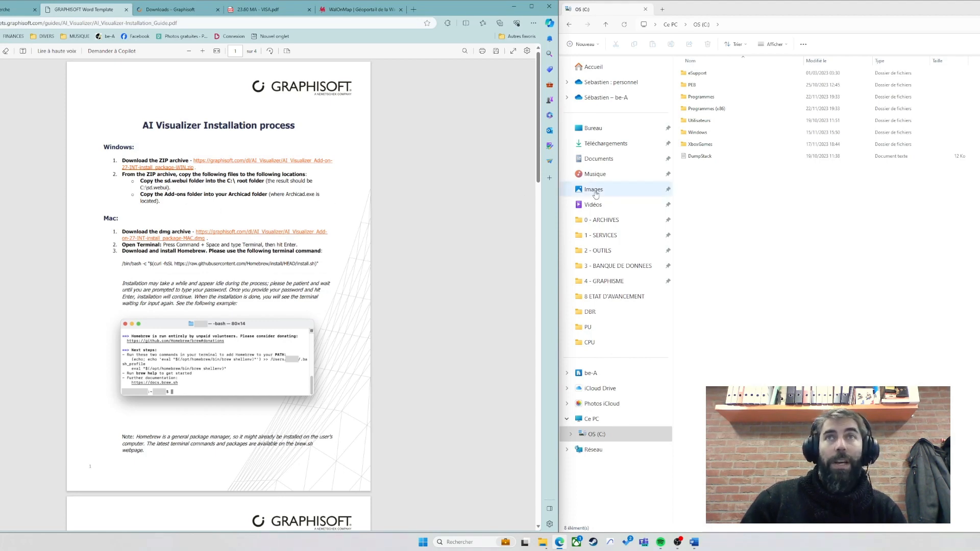
double_click(702, 98)
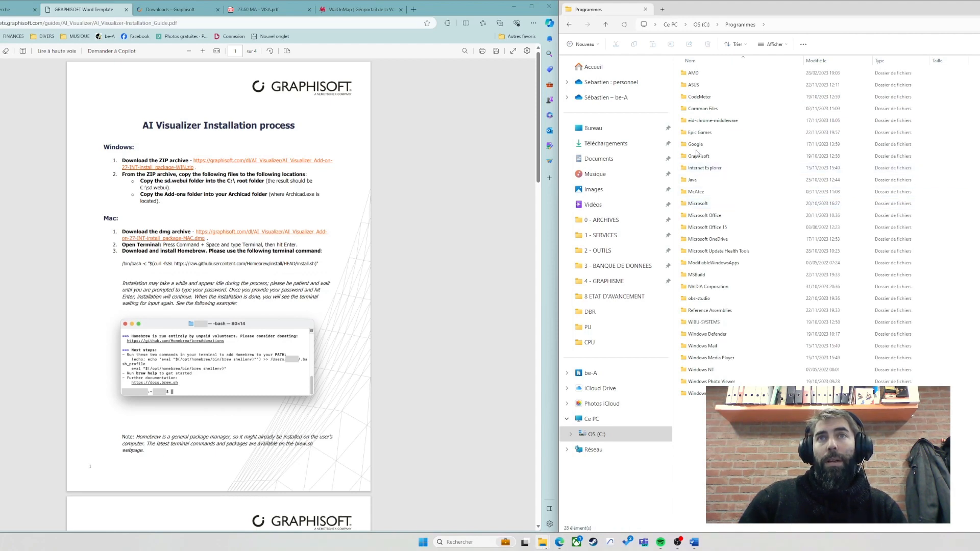
double_click(731, 156)
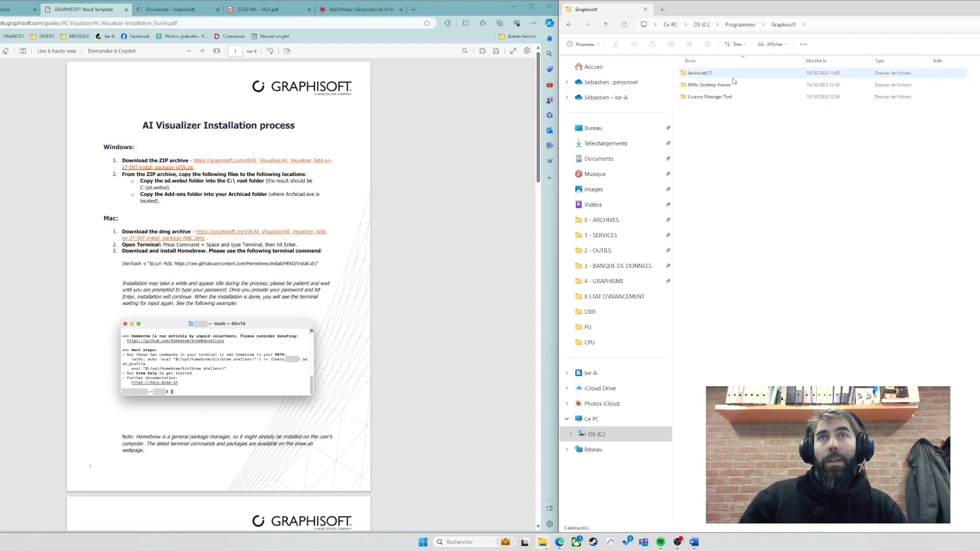
click(726, 77)
double_click(726, 76)
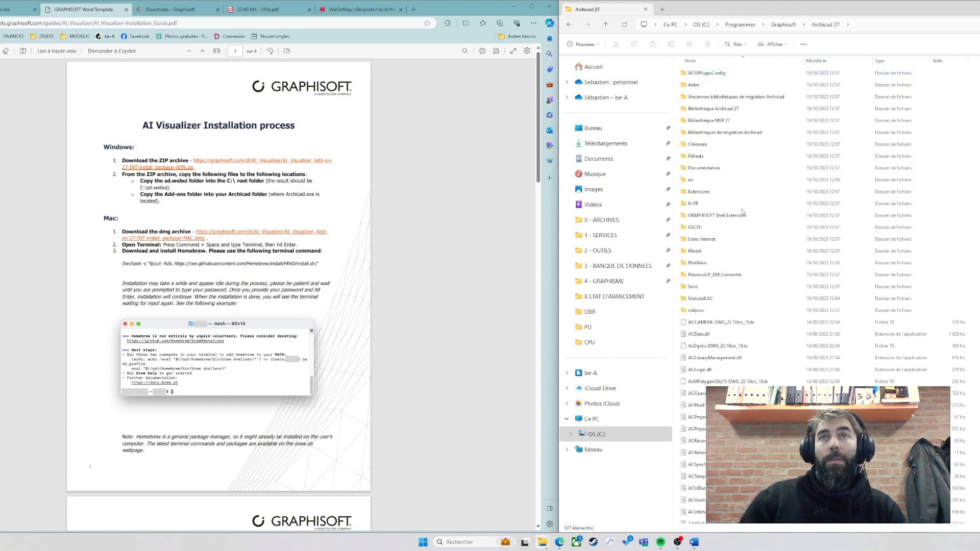
scroll(745, 307, down, 10)
scroll(743, 341, down, 7)
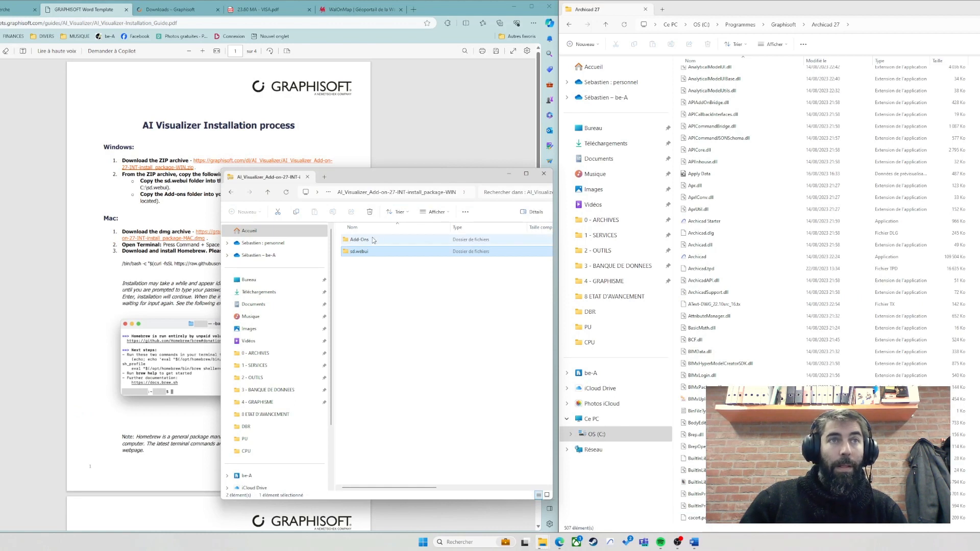
- Copy the Add-Ons folder from the install package into the Archicad 27 folder, granting administrator permission
click(363, 240)
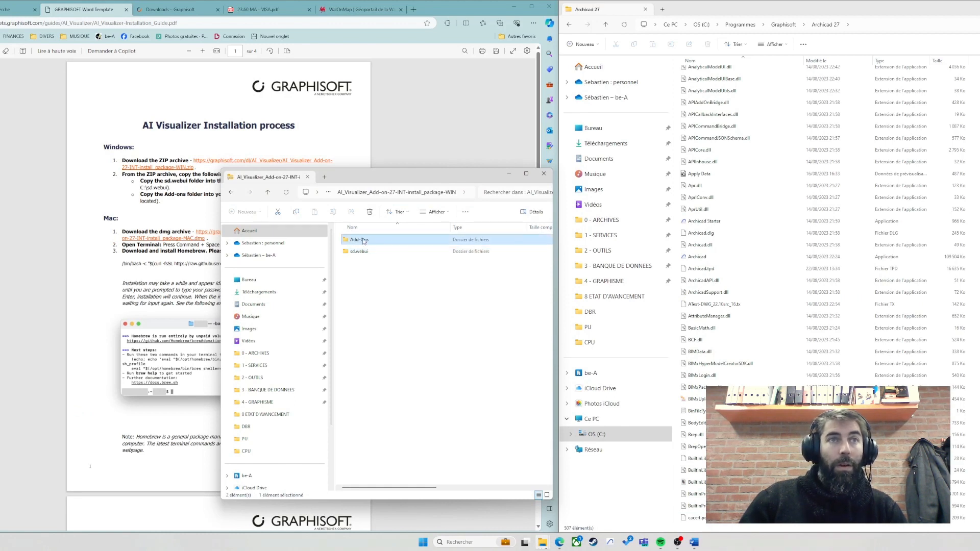
drag(373, 242, 725, 255)
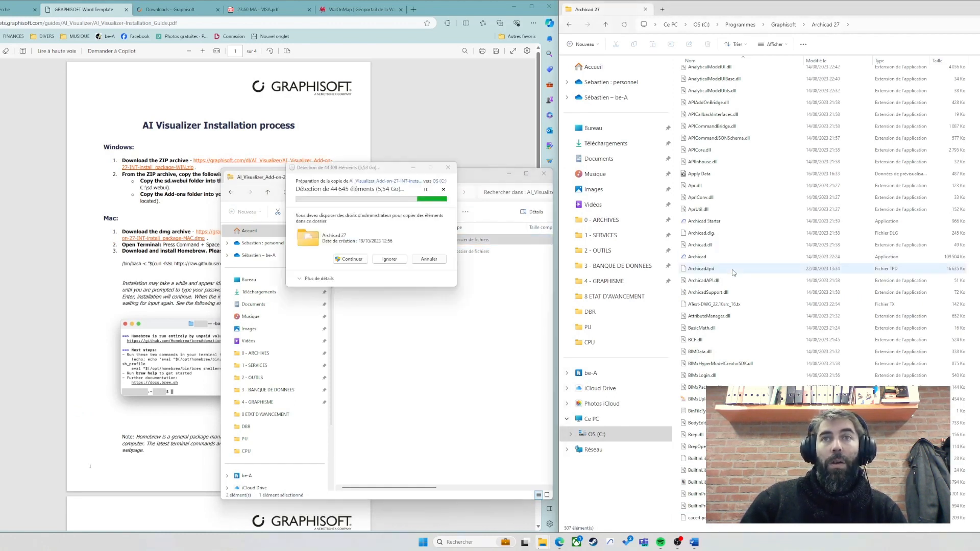
click(353, 260)
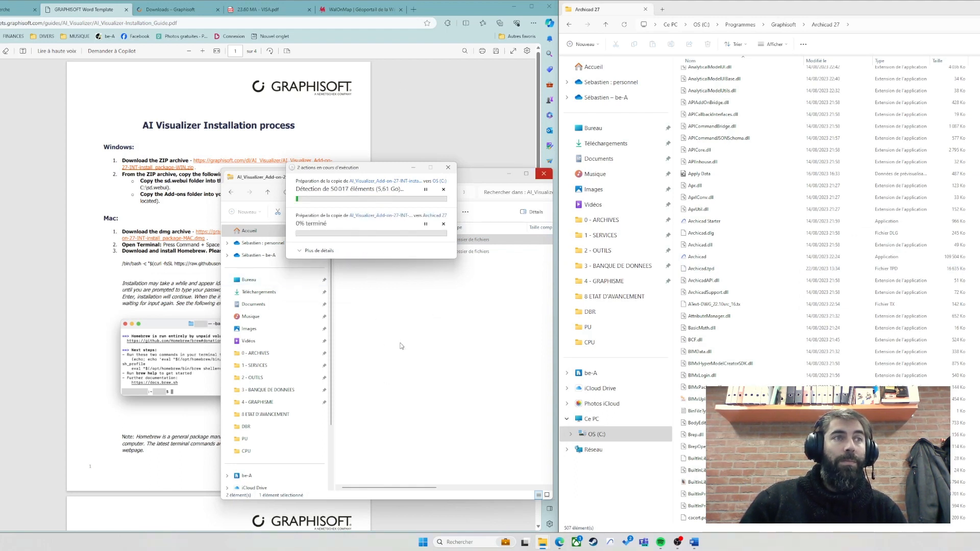
- Read through the rest of the AI Visualizer installation guide
click(122, 214)
scroll(255, 210, down, 5)
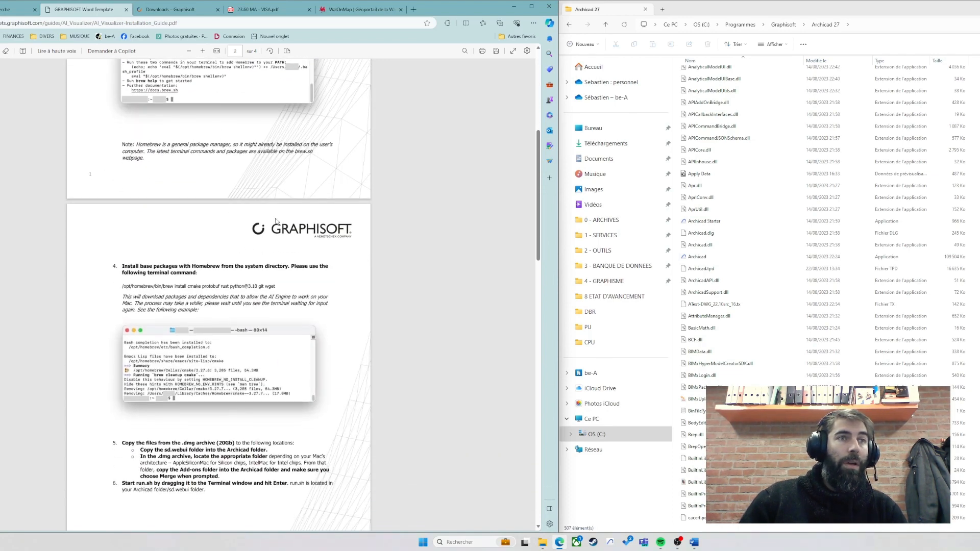
scroll(276, 222, down, 8)
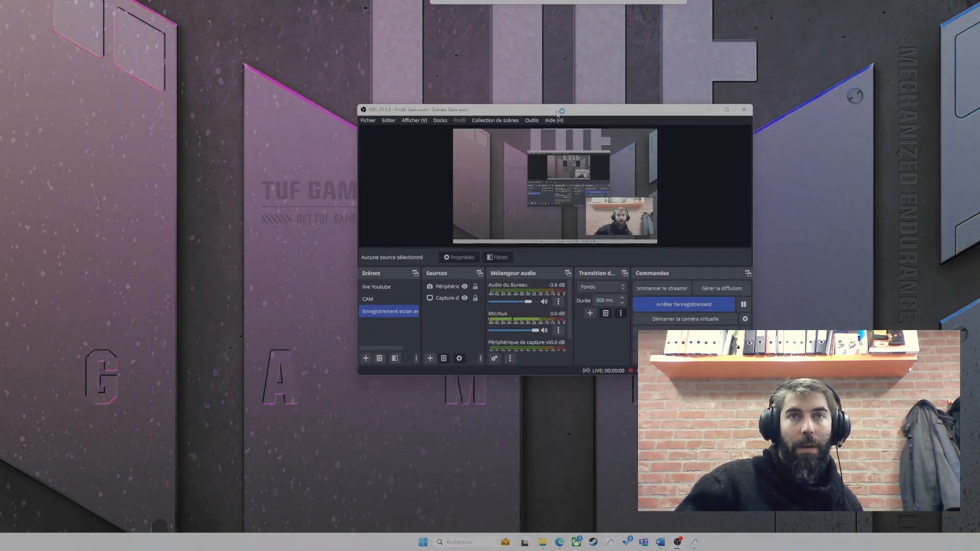
- Start a new project in Archicad 27 and look for AI Visualizer among the palettes
click(713, 110)
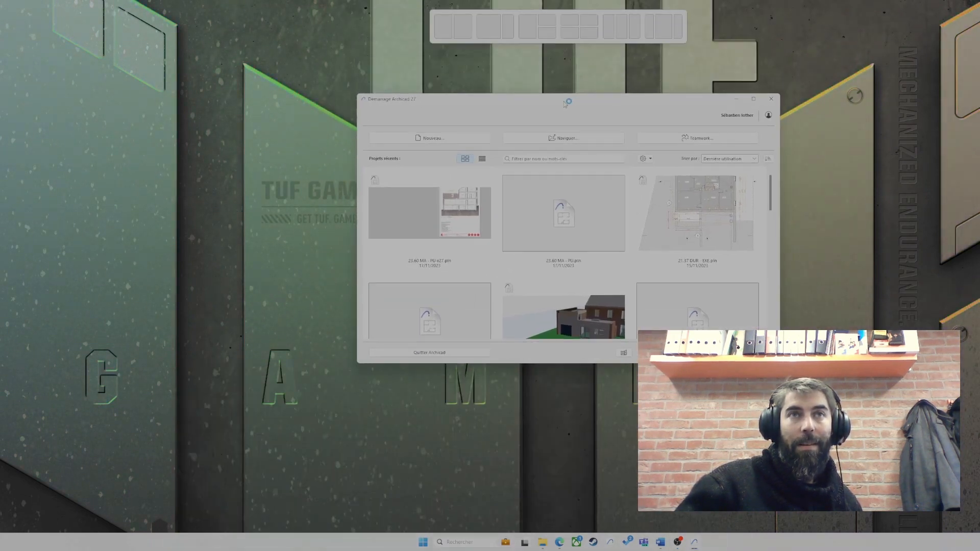
click(463, 137)
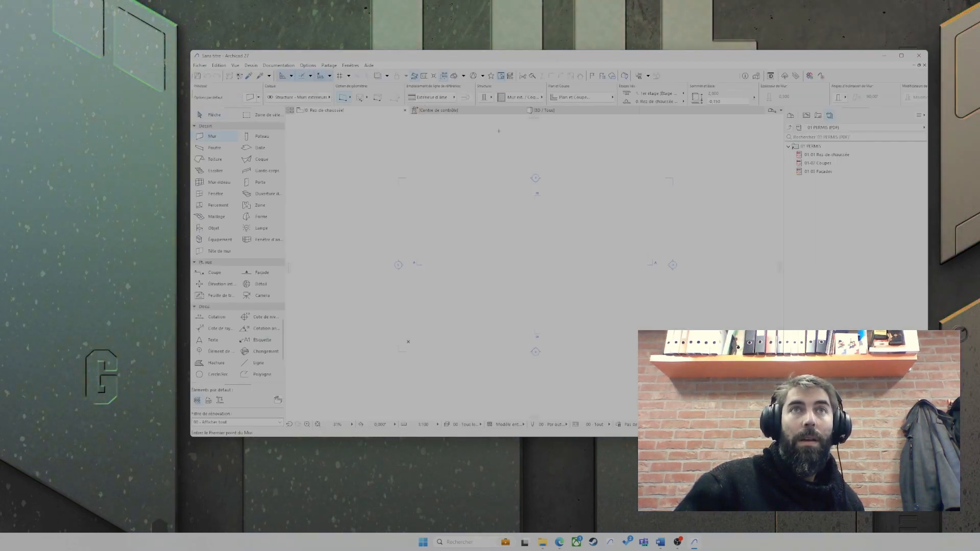
click(350, 65)
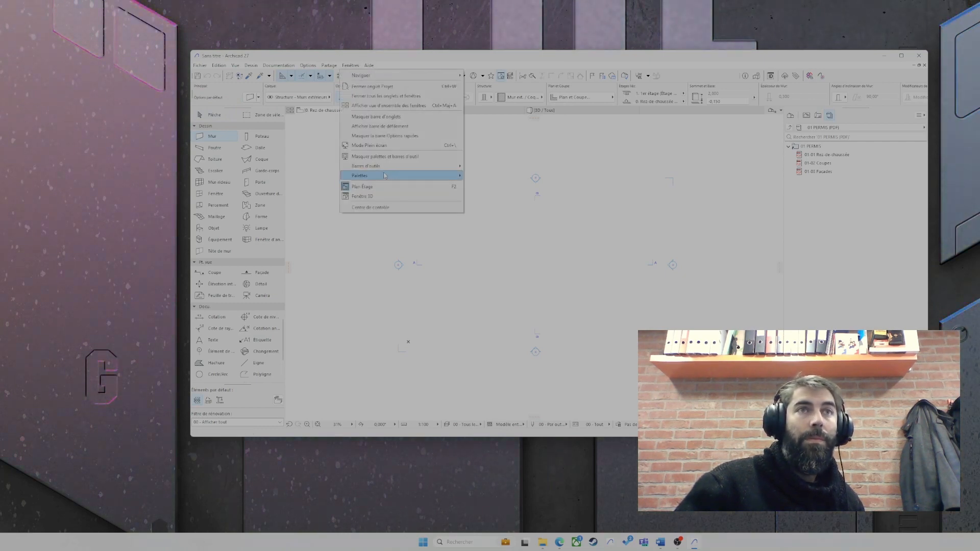
mouse_move(385, 176)
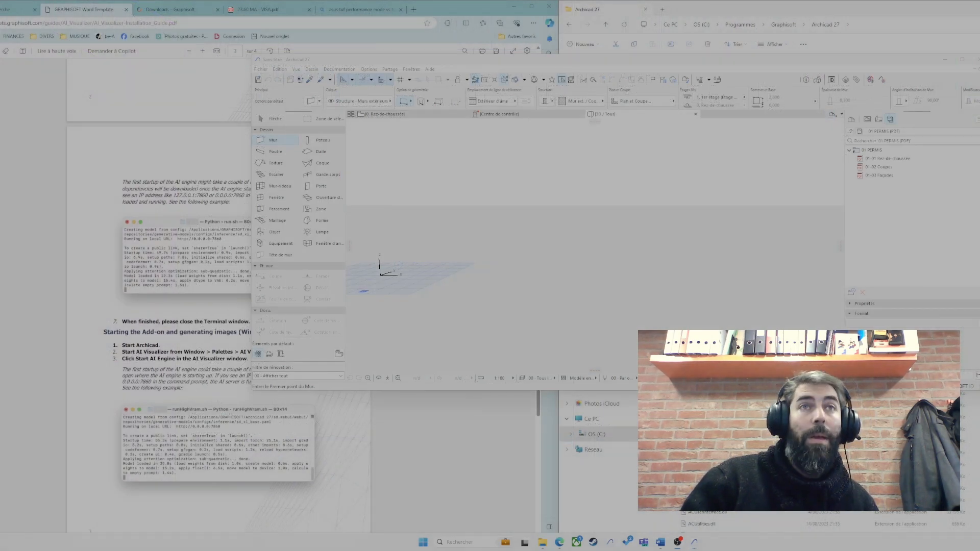
click(411, 69)
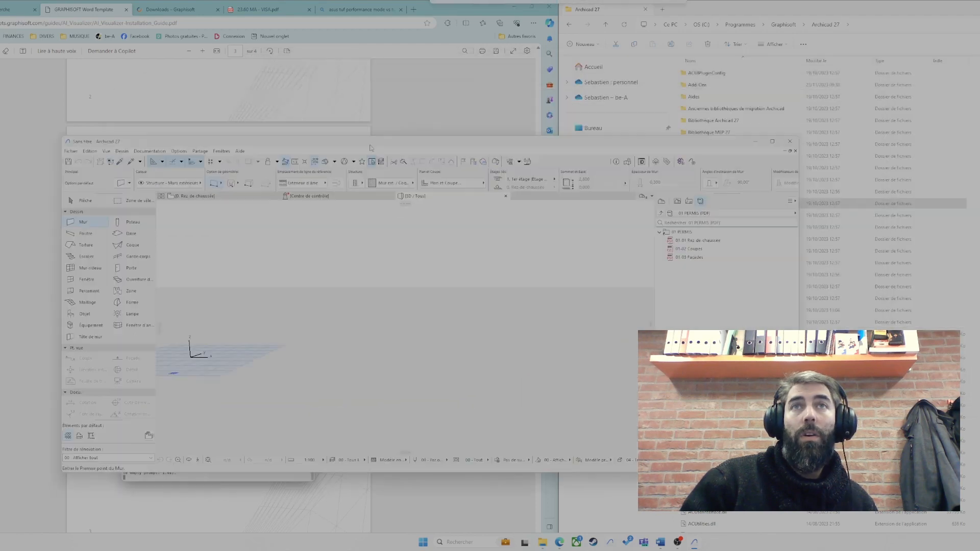
- Switch to File Explorer and open the AI Visualizer folder inside Archicad 27's Add-Ons\Extras folder
drag(372, 148, 464, 135)
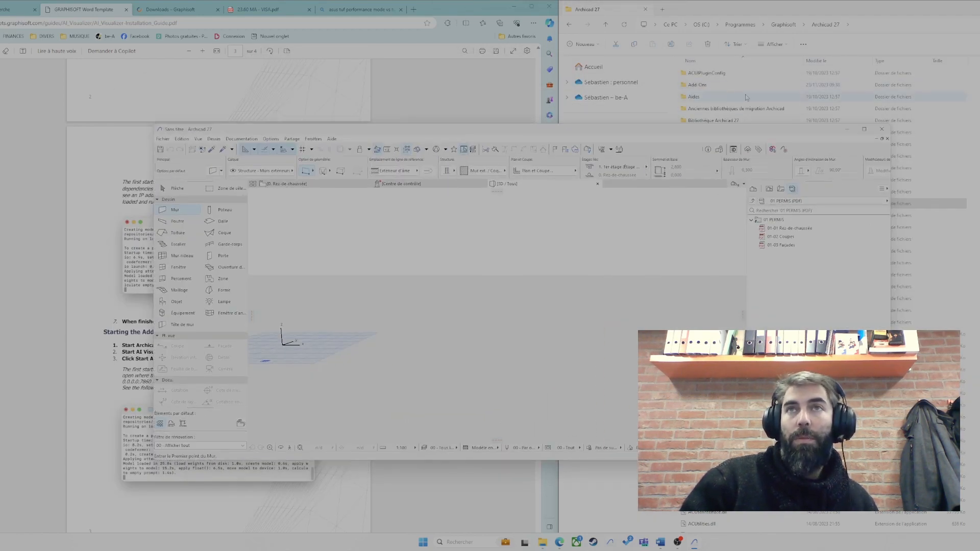
click(690, 60)
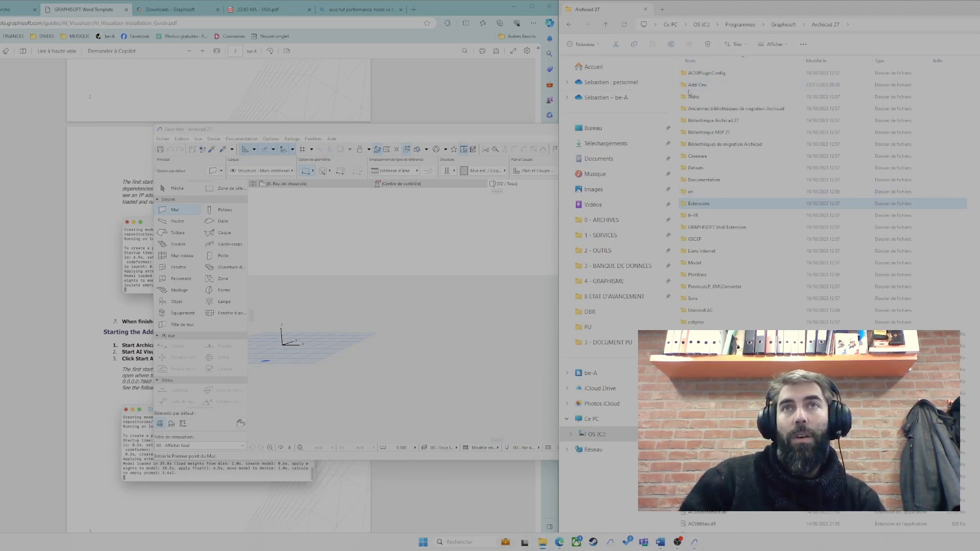
double_click(709, 85)
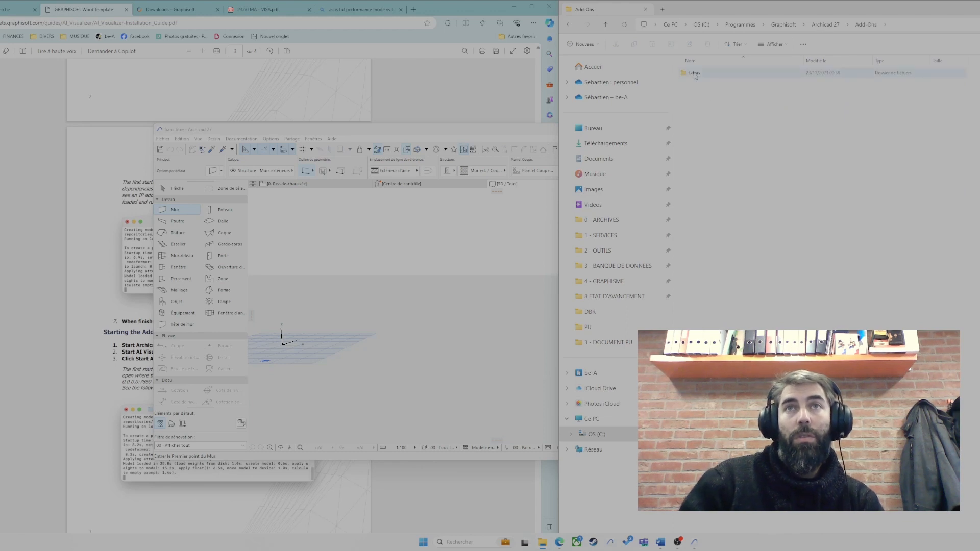
double_click(696, 74)
double_click(710, 74)
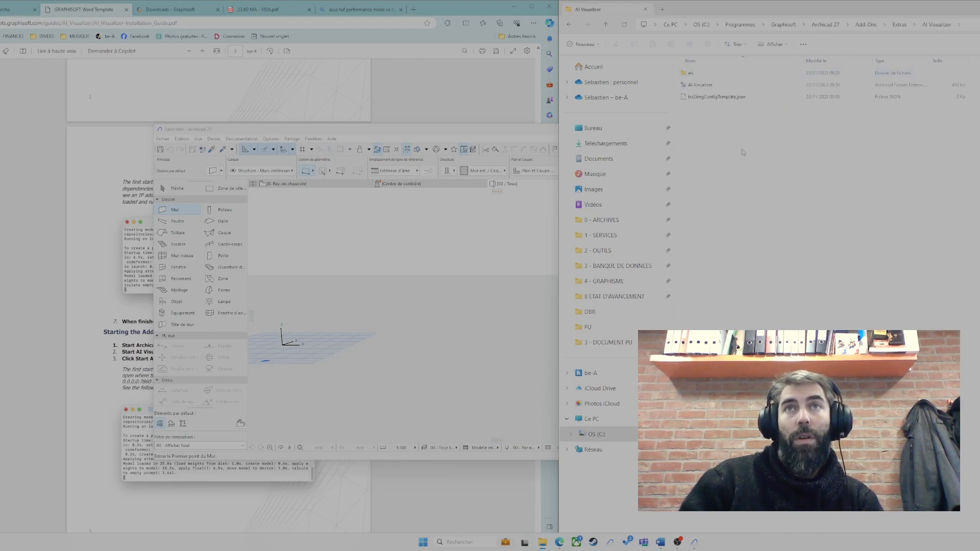
- Move all items from the AI Visualizer folder into Archicad 27's Extensions\Extras folder with administrator permission, closing the open Archicad session
drag(741, 149, 669, 64)
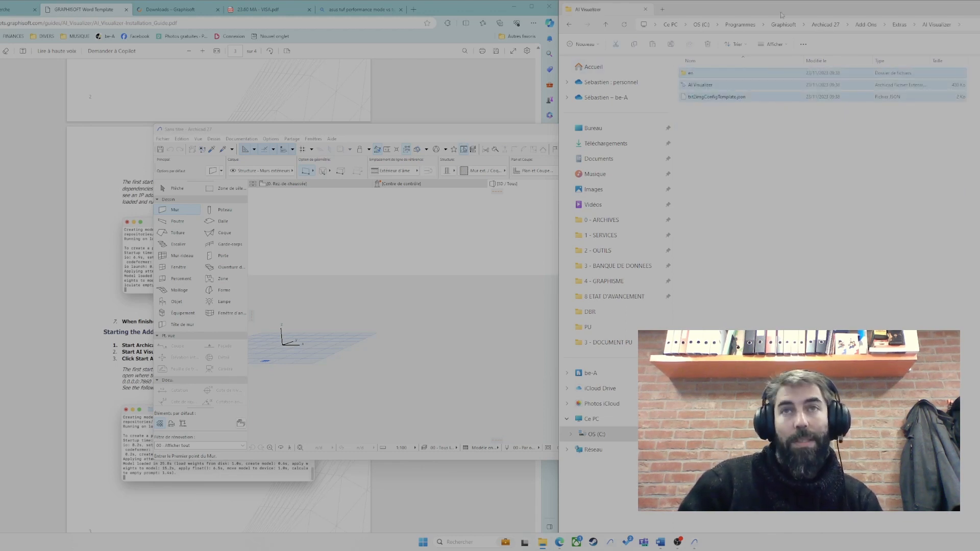
click(827, 25)
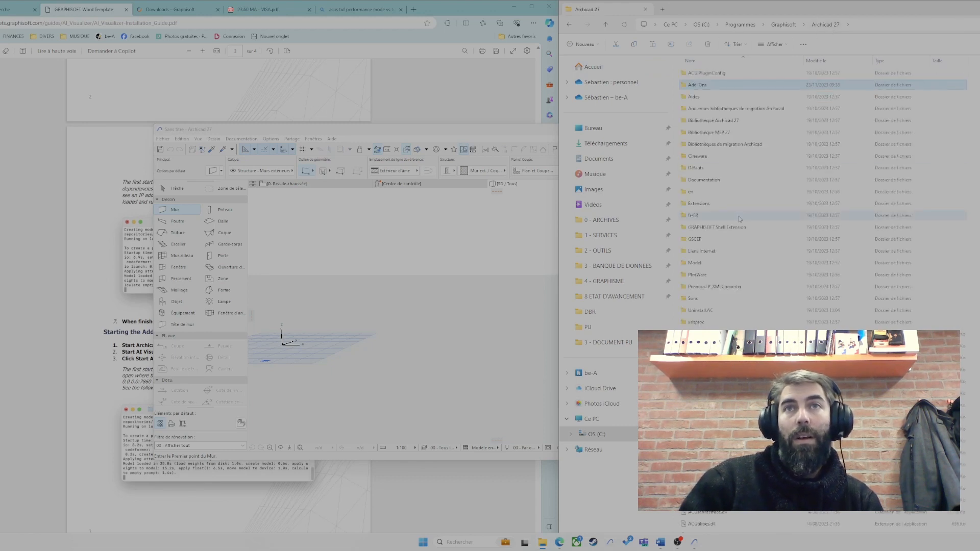
double_click(714, 207)
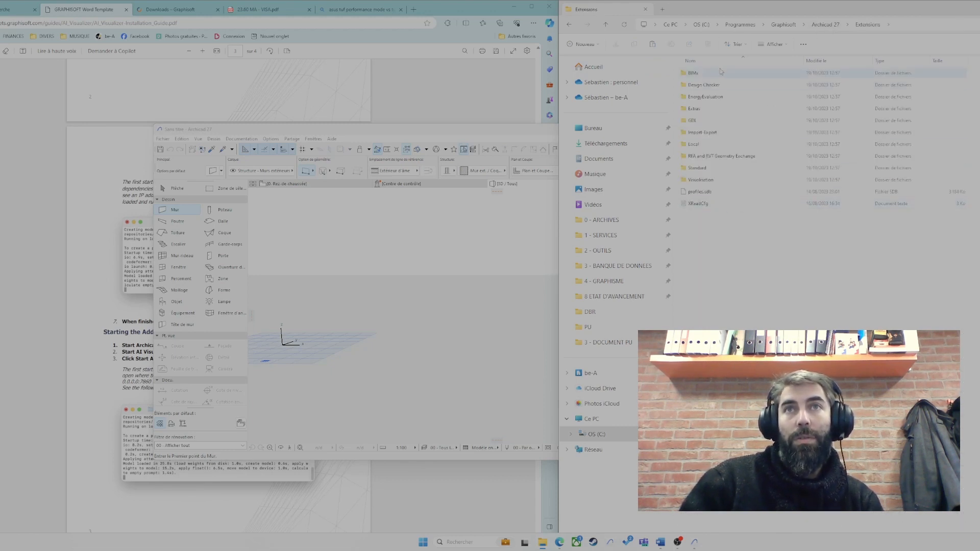
double_click(700, 109)
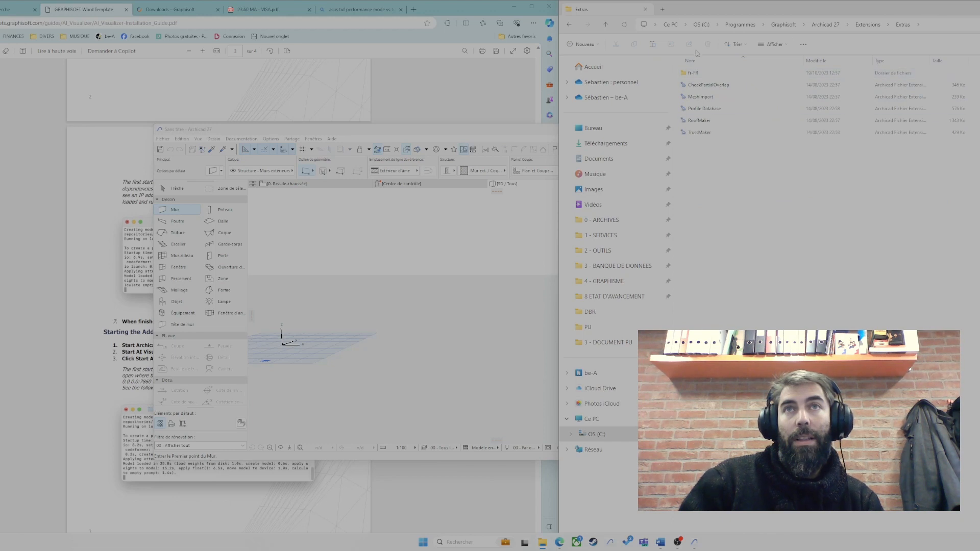
key(ctrl+v)
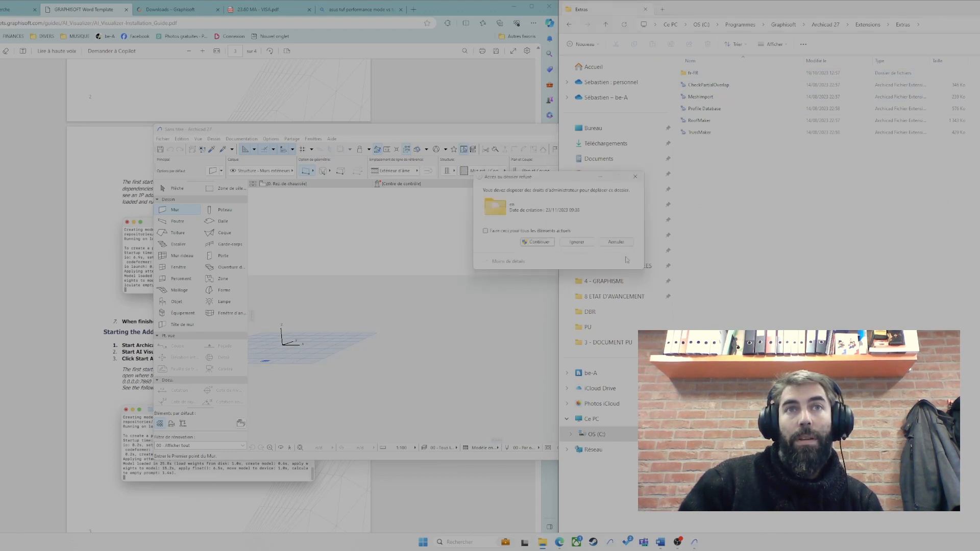
click(538, 242)
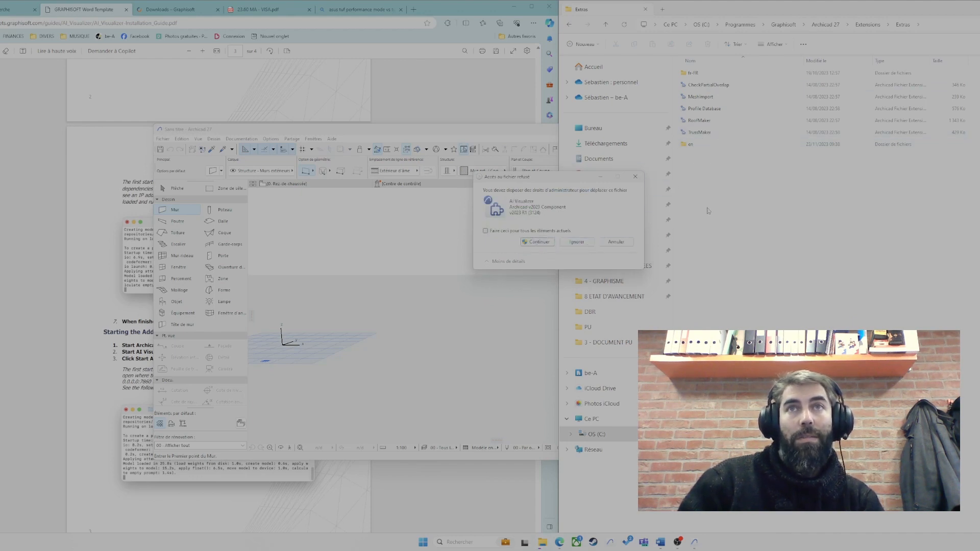
click(539, 242)
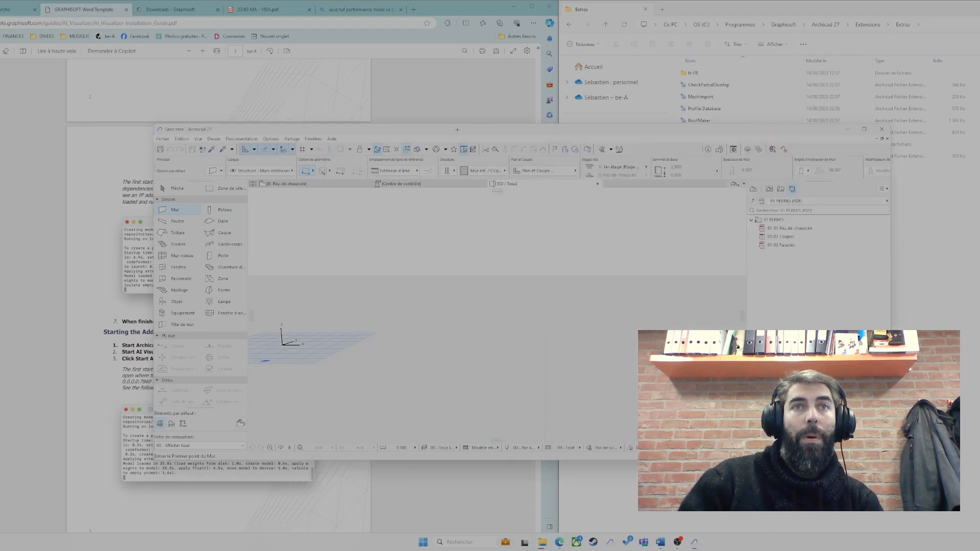
click(882, 129)
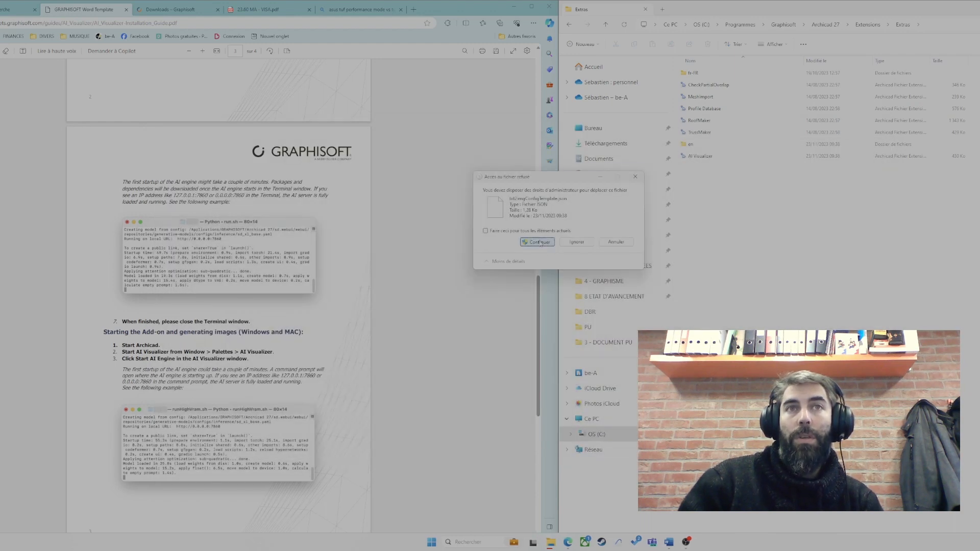
click(538, 242)
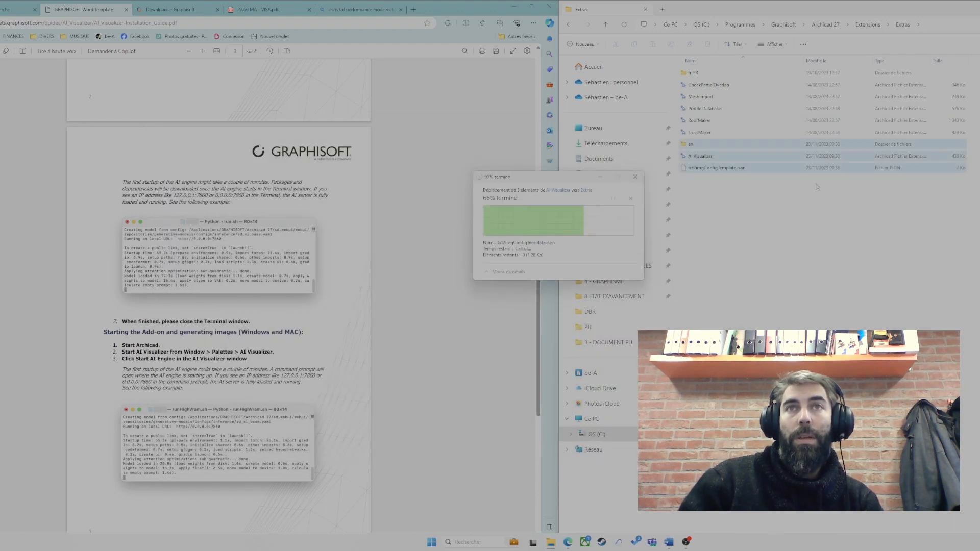
click(741, 202)
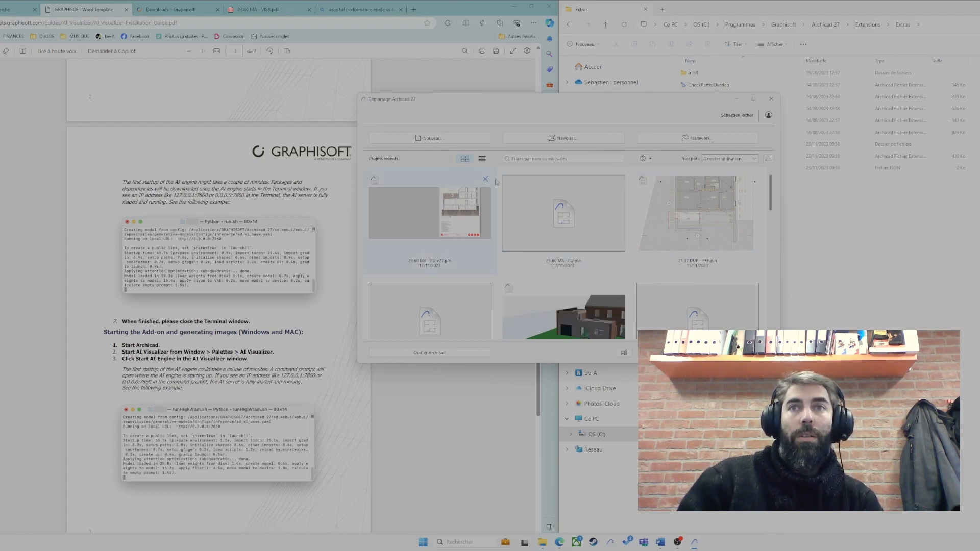
- Open the recent project 21.37 DUR - EXE in Archicad 27 and show the house in the 3D perspective
scroll(516, 199, down, 1)
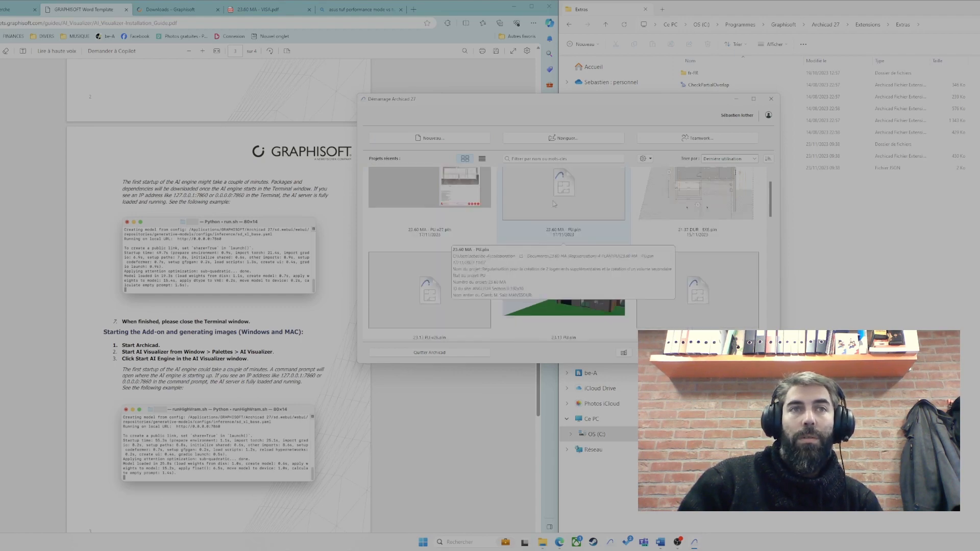
scroll(554, 204, down, 4)
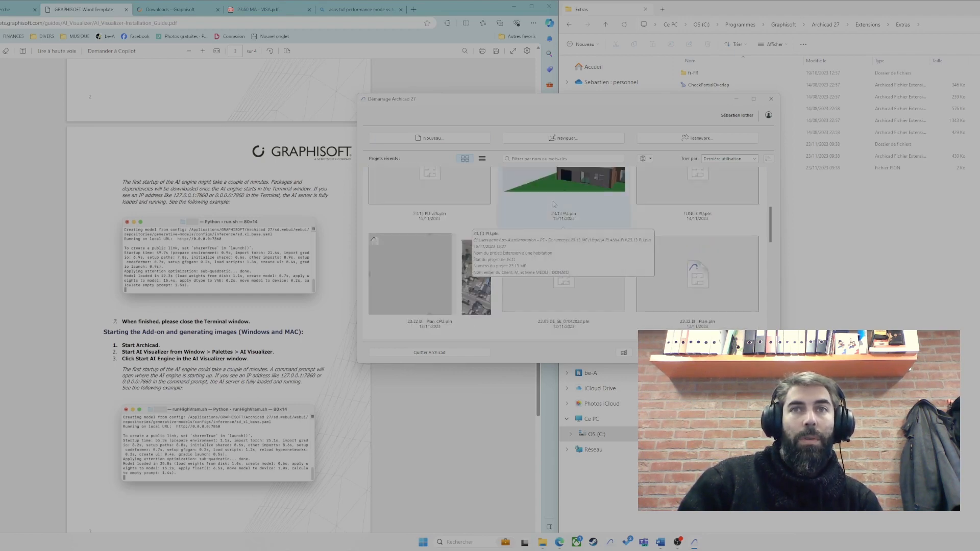
scroll(554, 204, up, 4)
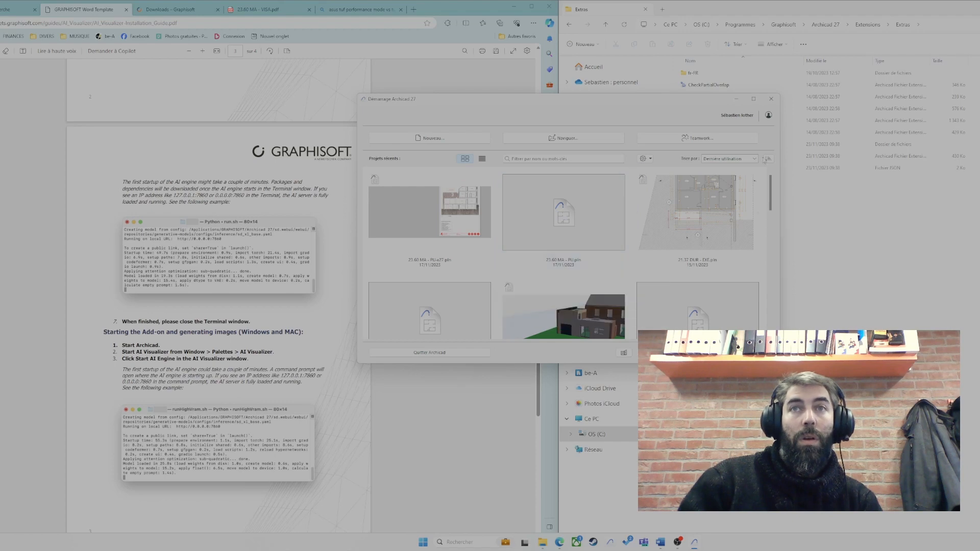
double_click(696, 201)
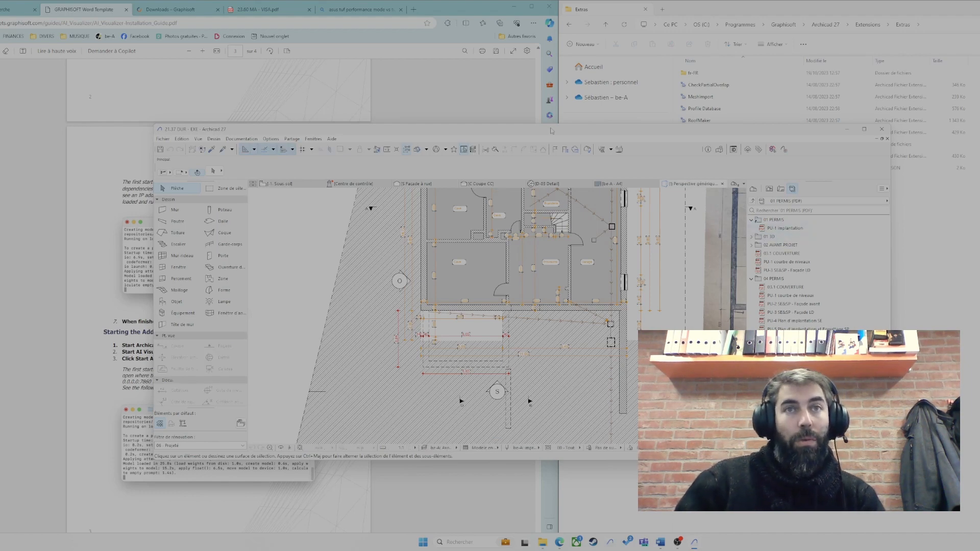
shift+middle_drag(519, 297, 455, 340)
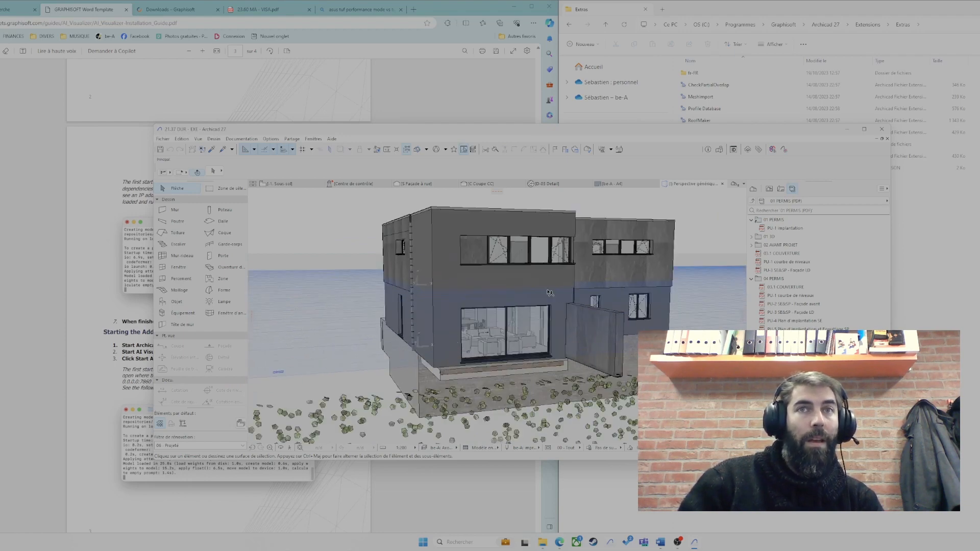
- Open the AI Visualizer palette and accept its end user license agreement
click(313, 139)
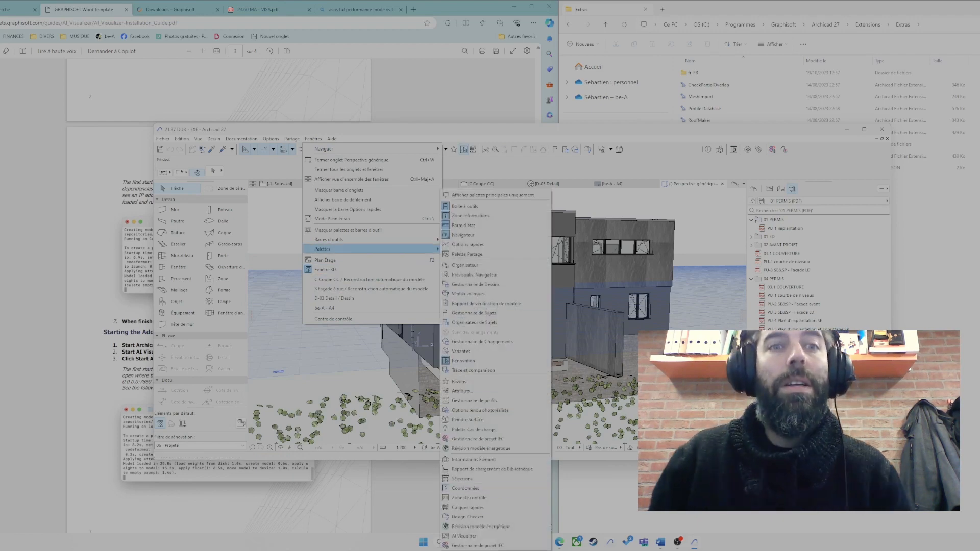
click(473, 538)
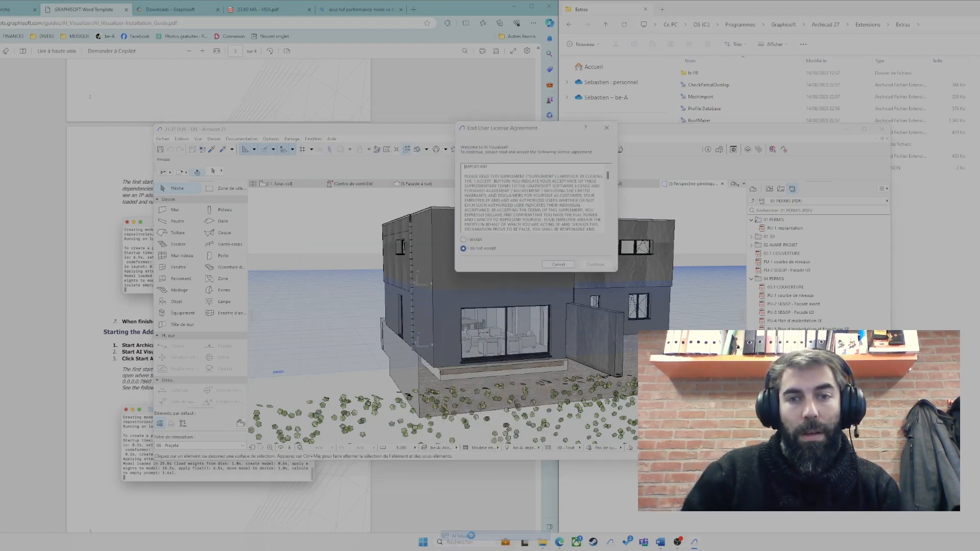
click(462, 241)
click(598, 267)
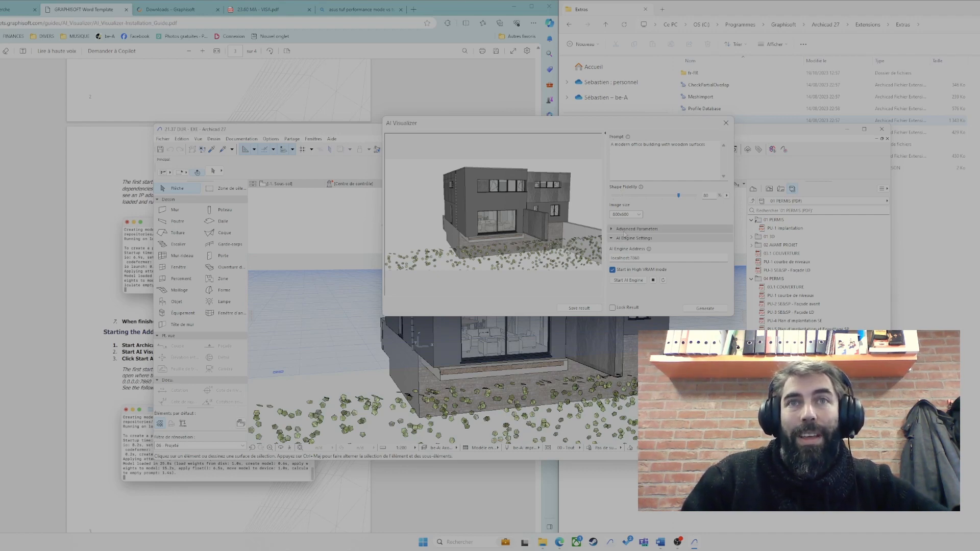
- Try to generate an image from the default office building prompt, and check the guide's instructions for starting the AI engine
click(706, 308)
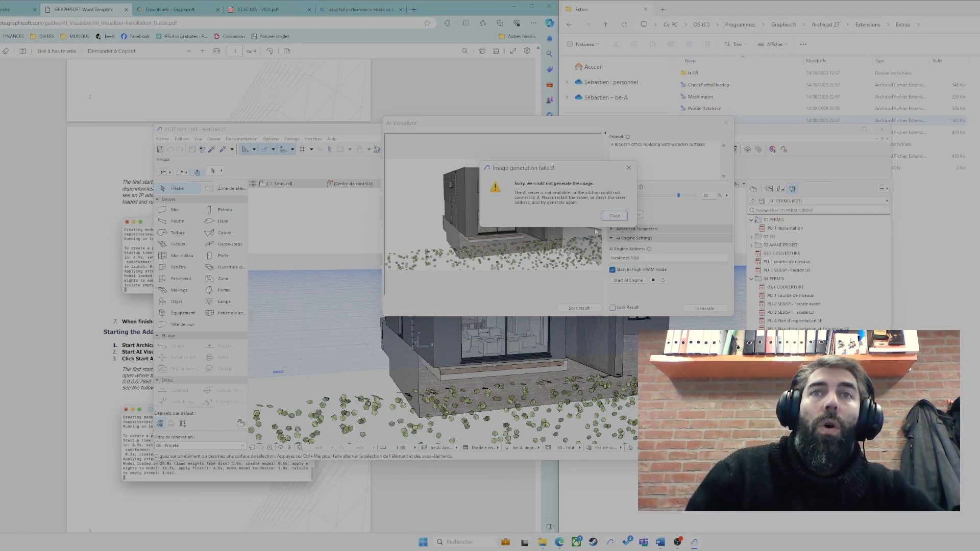
click(625, 218)
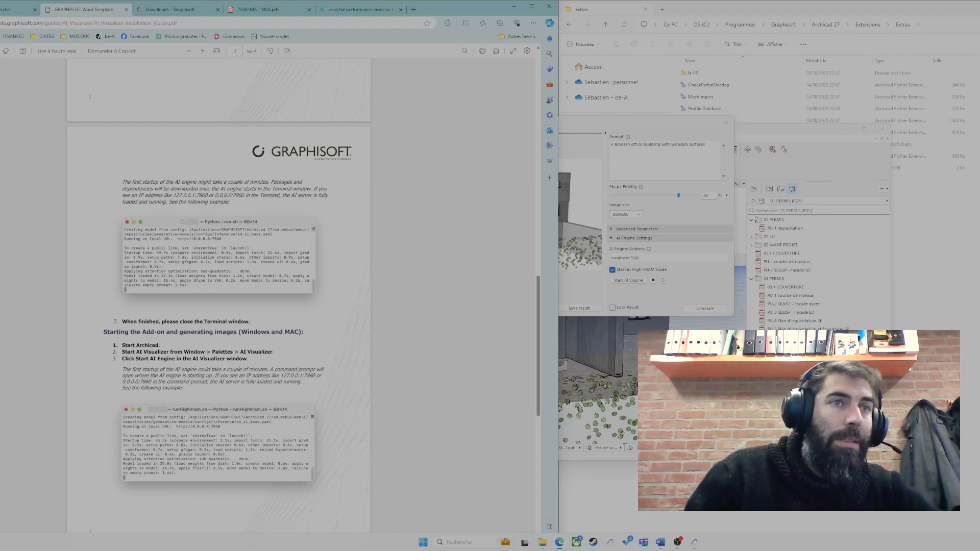
drag(204, 385, 280, 383)
click(52, 396)
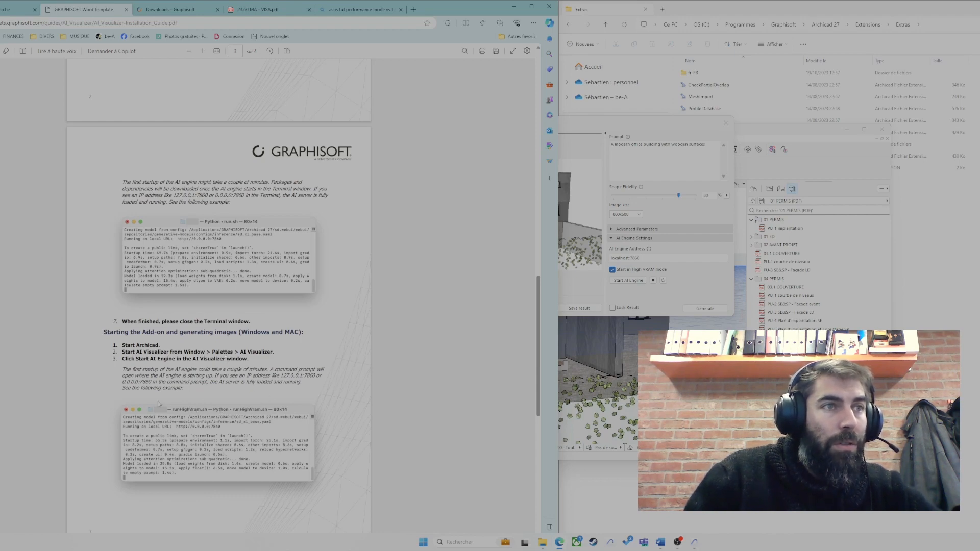
- Start the AI engine from AI Visualizer in High VRAM mode and move its console window off the palette
click(711, 244)
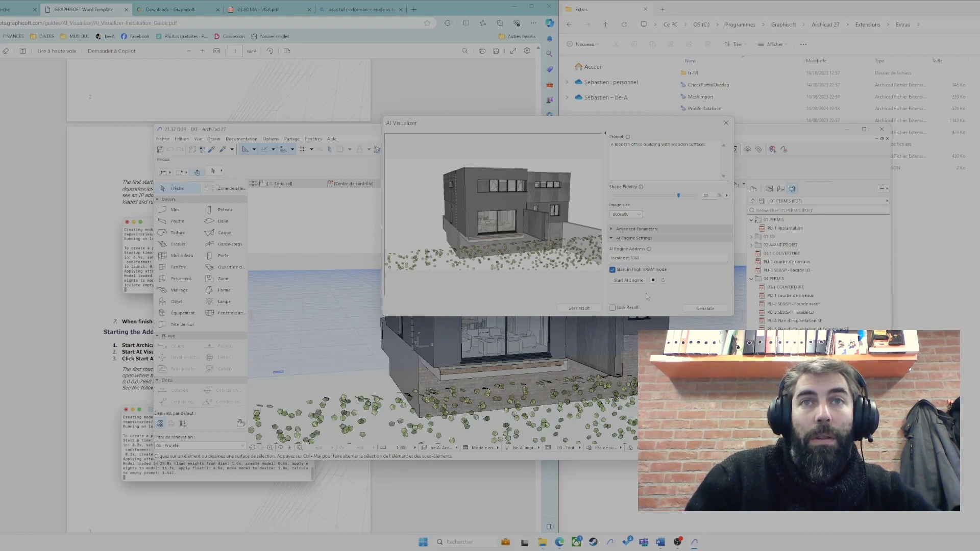
click(636, 283)
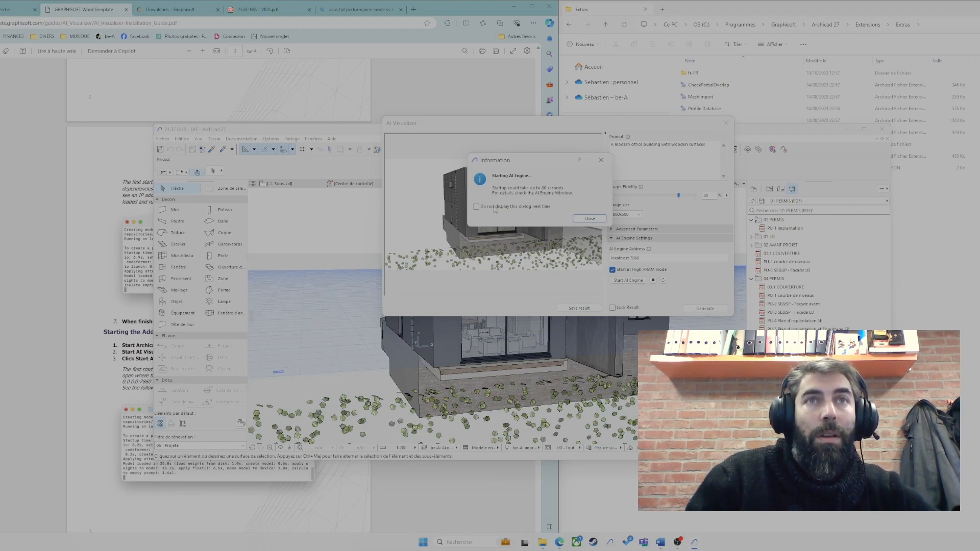
click(590, 219)
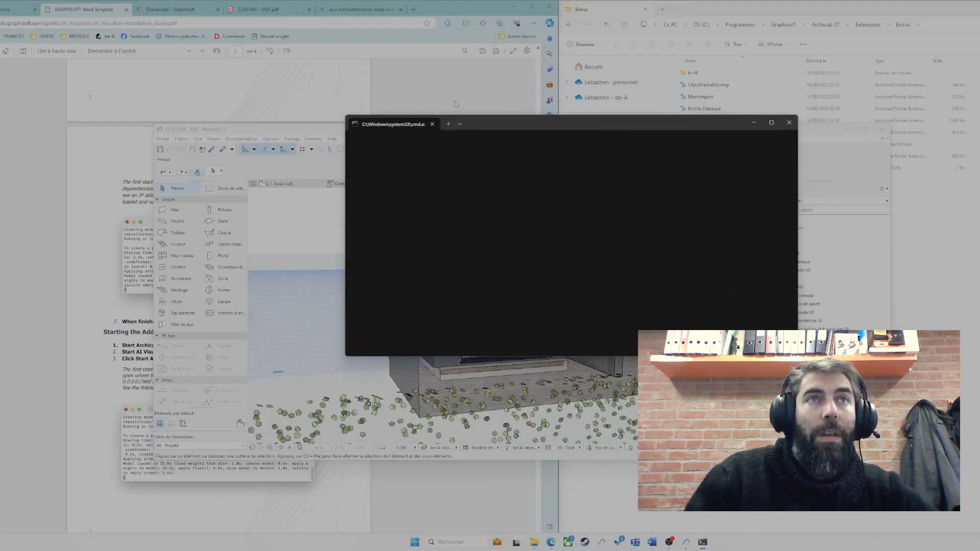
drag(497, 122, 672, 81)
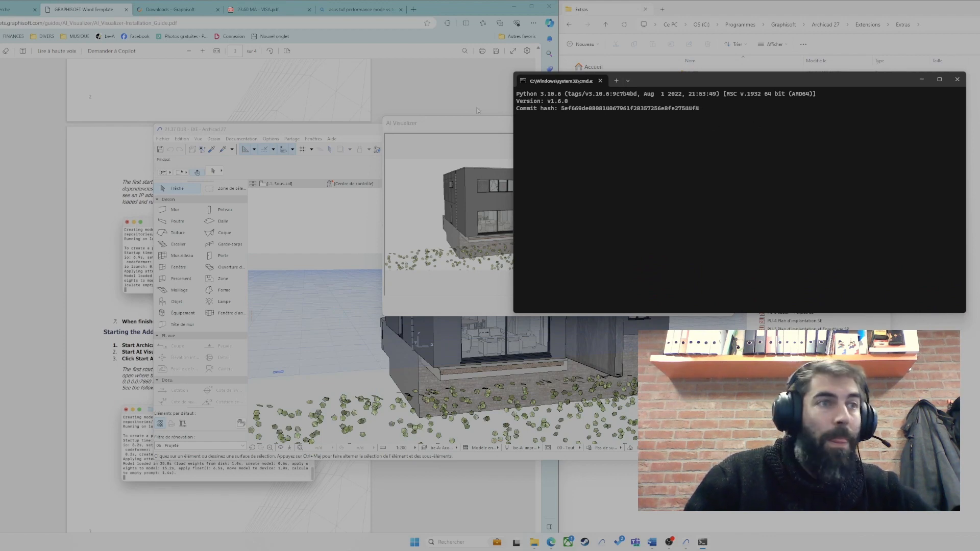
- Compare the engine console with the guide's startup example and read the guide's next instructions on generating an image
click(81, 409)
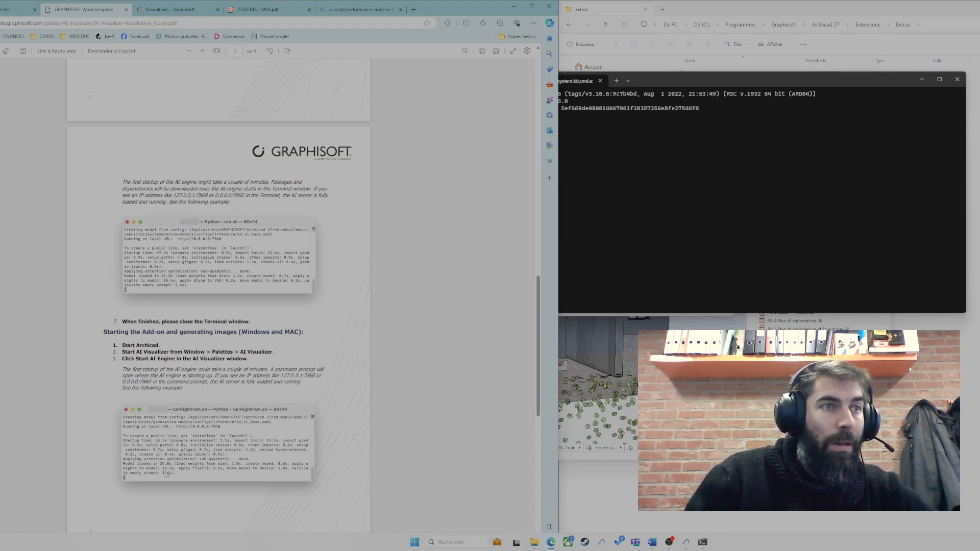
scroll(166, 475, down, 3)
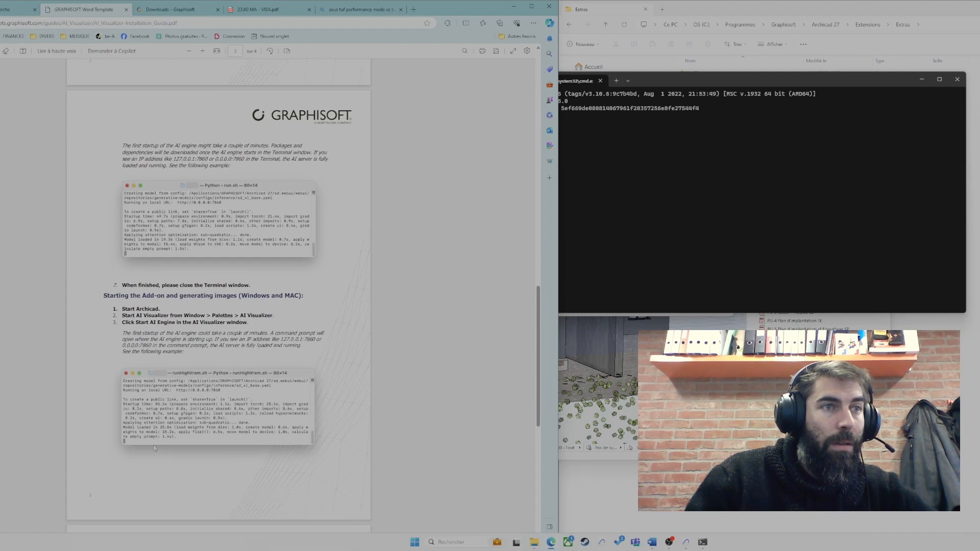
click(786, 115)
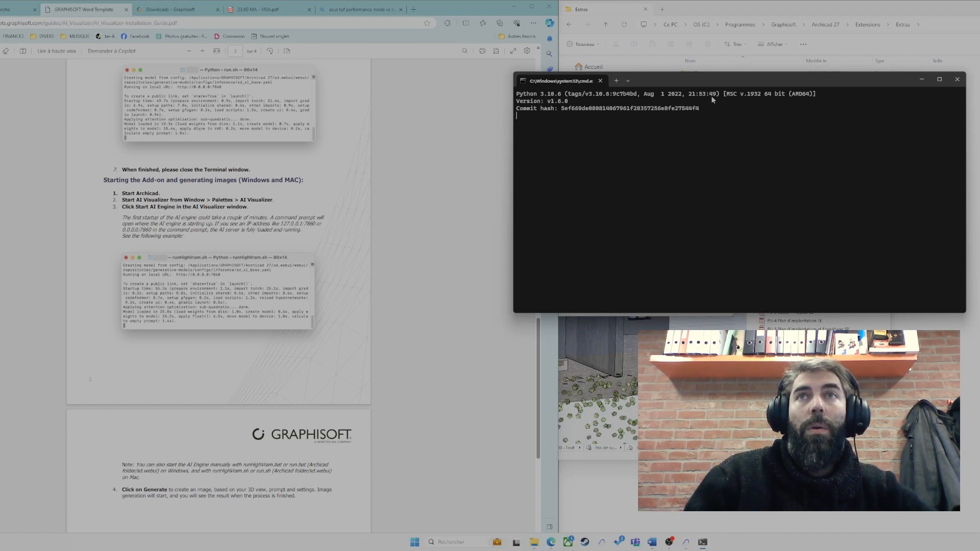
drag(719, 81, 856, 87)
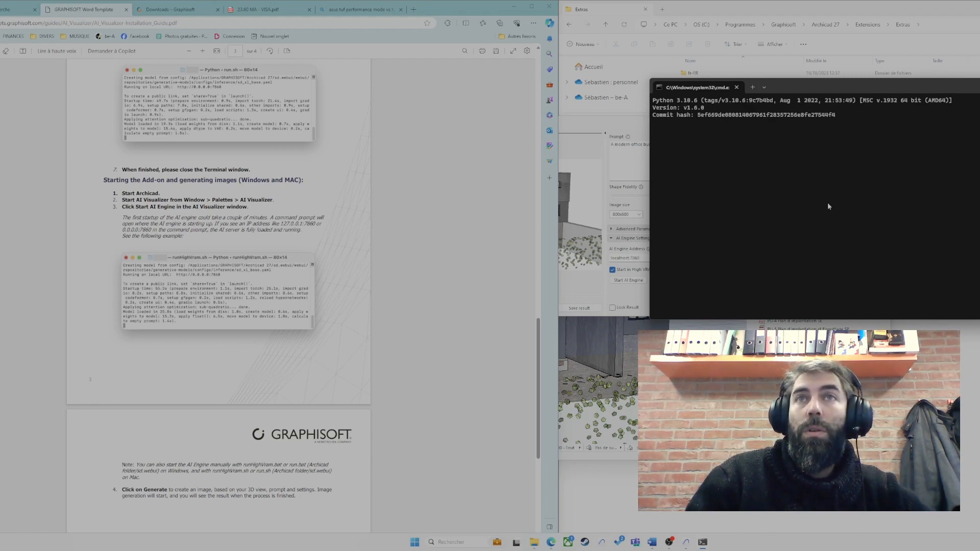
- Return to AI Visualizer in Archicad and retry generating the image with the same prompt
key(alt+Tab)
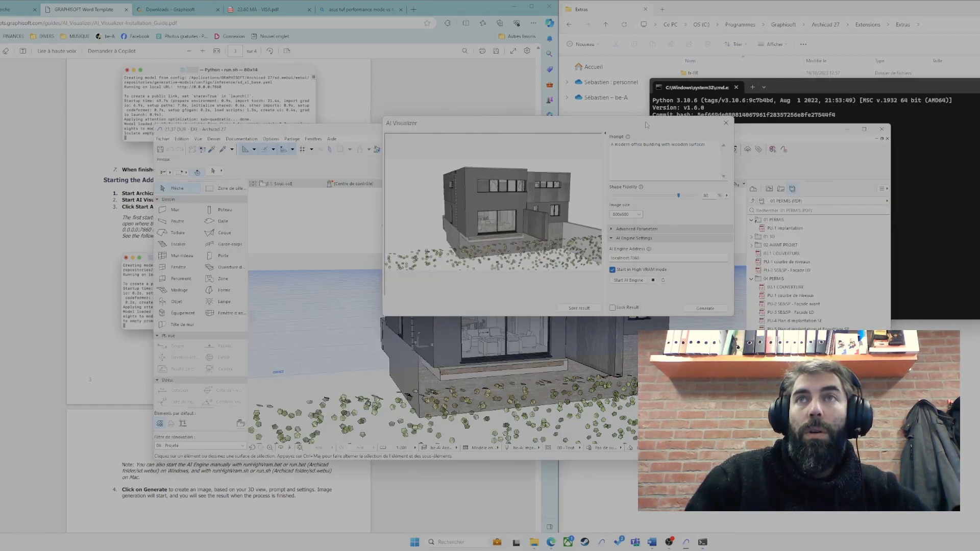
click(710, 309)
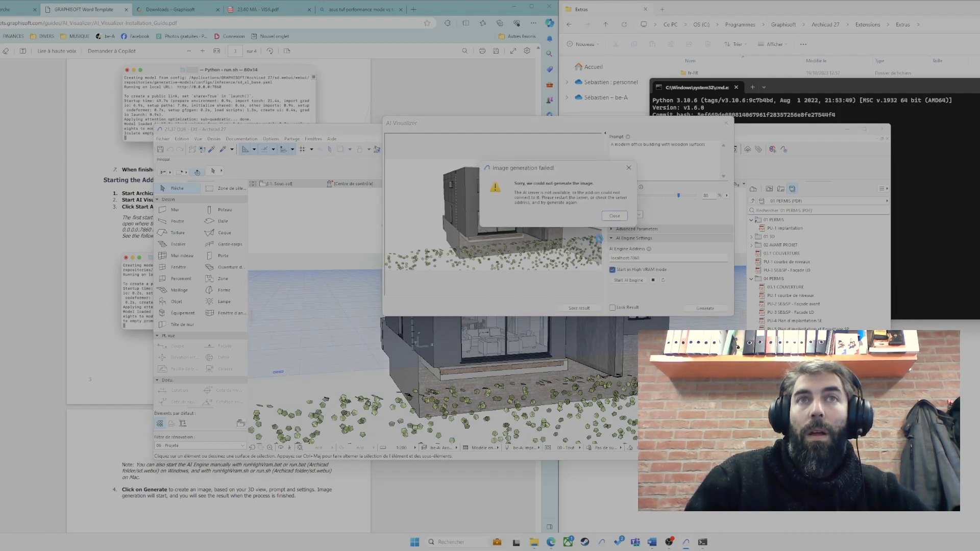
click(615, 217)
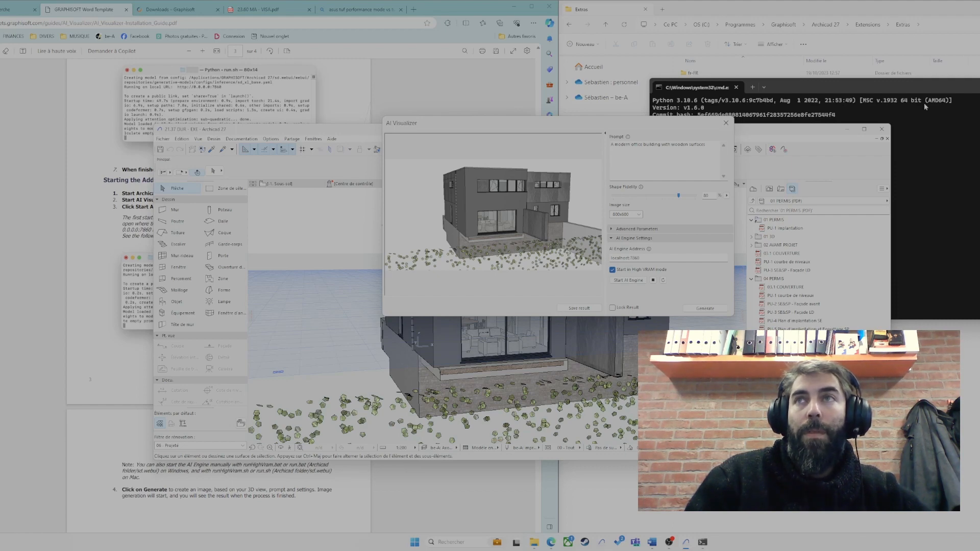
- Place the engine console and the AI Visualizer window side by side, and launch the AI engine again
drag(921, 83, 954, 52)
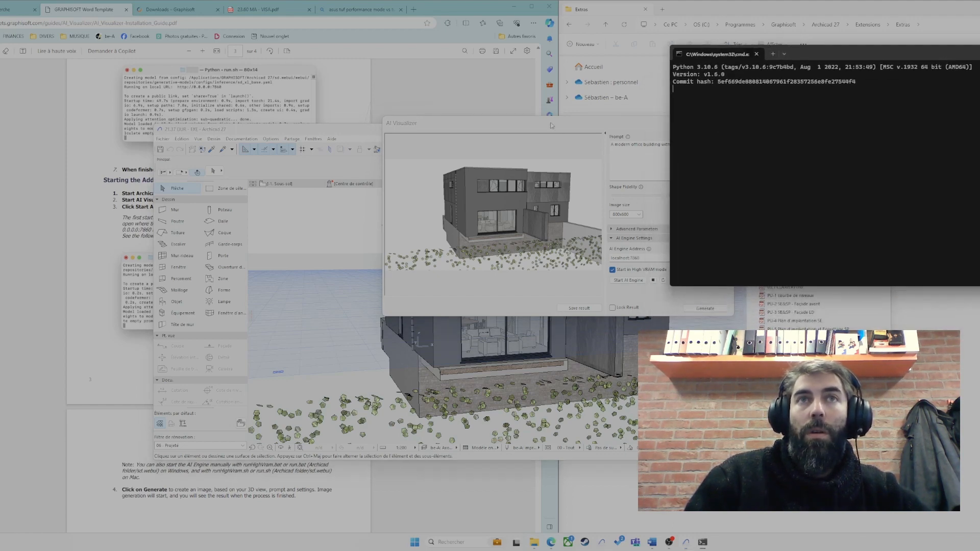
drag(552, 125, 486, 53)
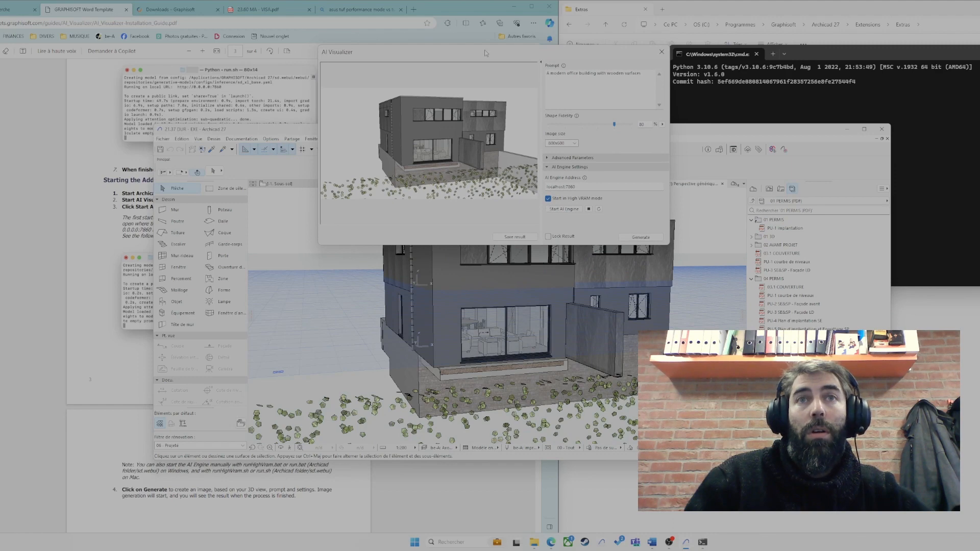
click(565, 208)
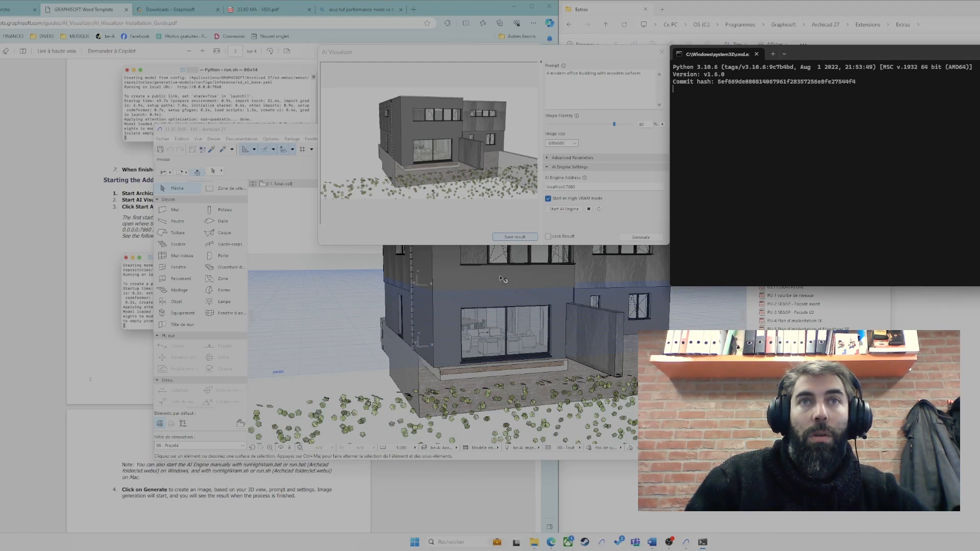
- Restart the AI engine from AI Visualizer and try to generate the image from the same prompt
click(599, 209)
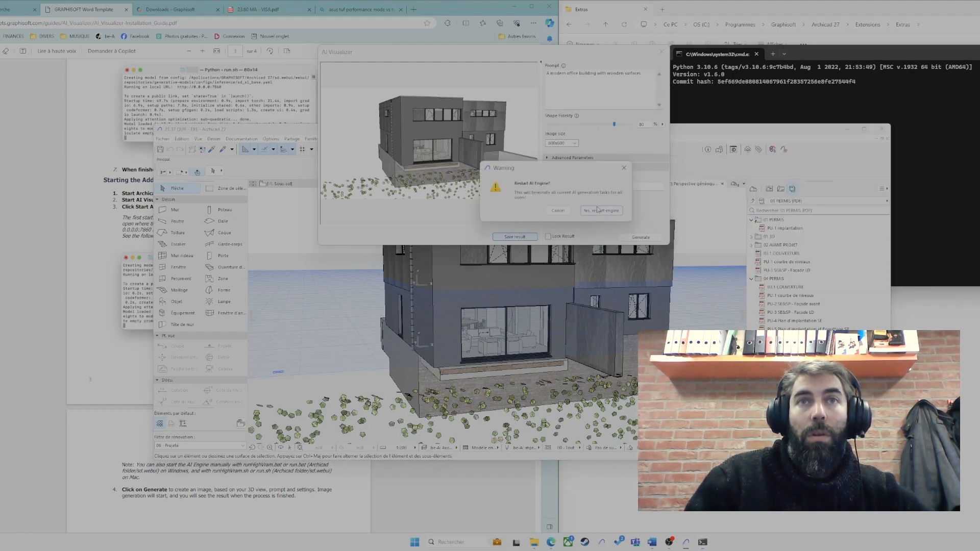
click(609, 212)
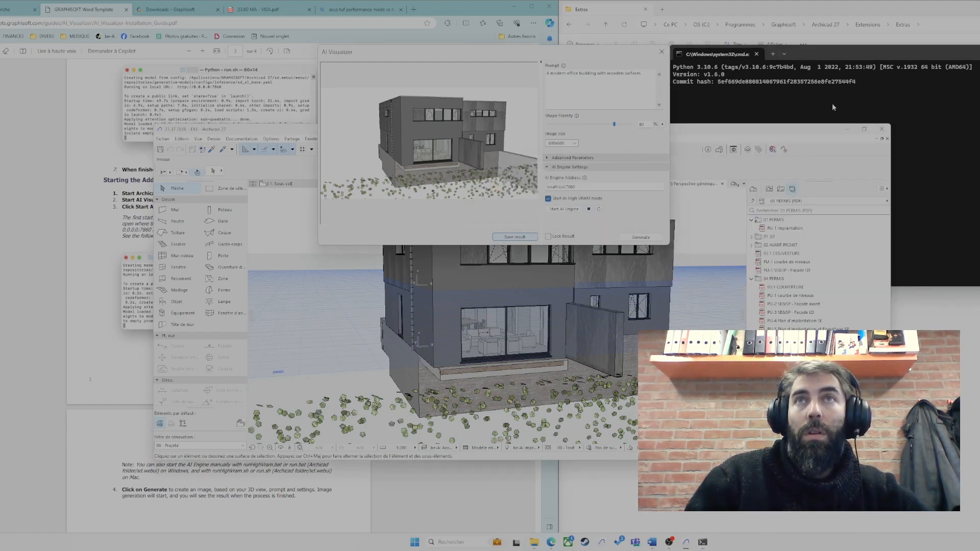
click(600, 210)
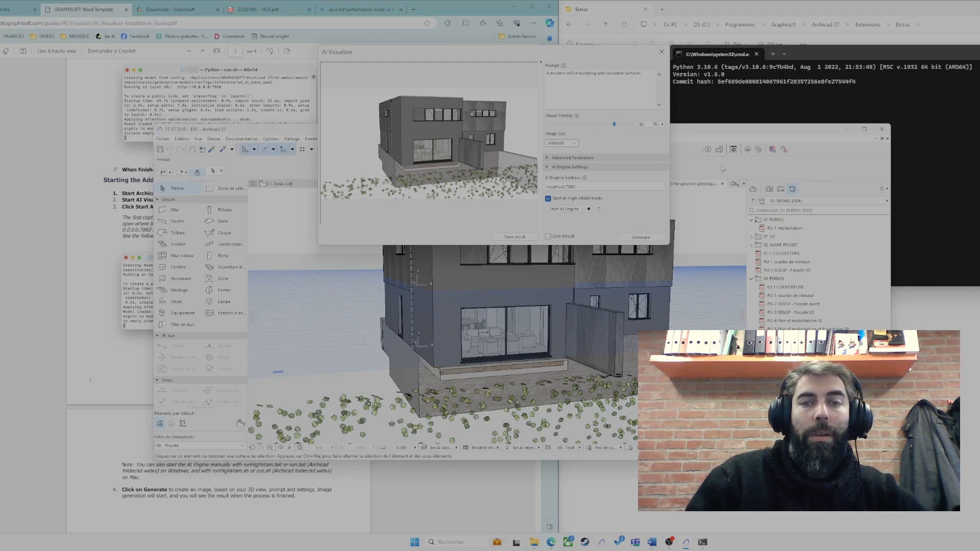
click(635, 238)
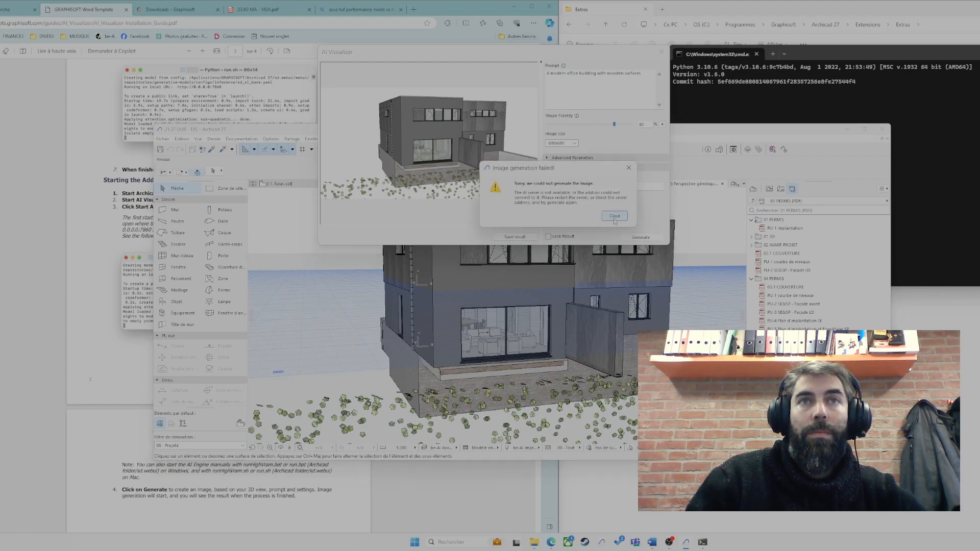
click(614, 218)
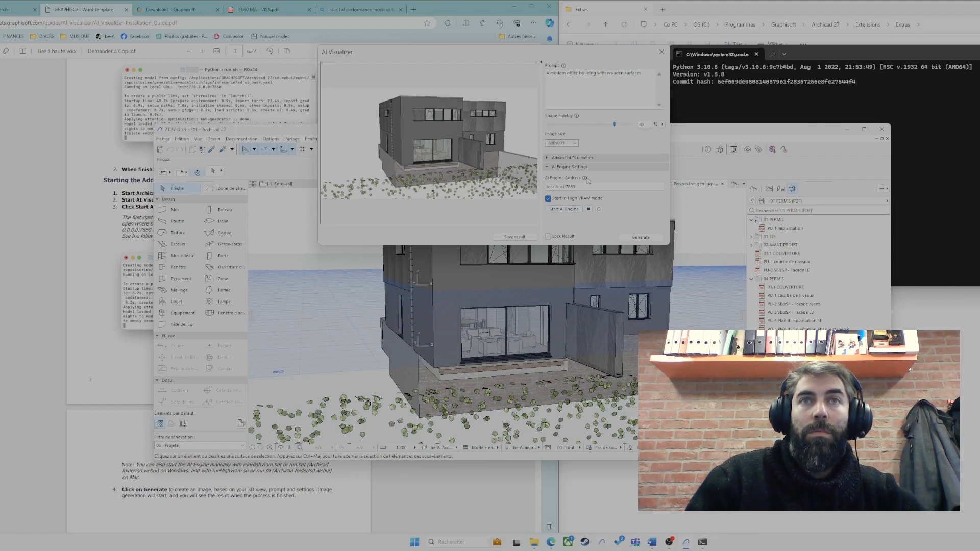
- Check the advanced parameters in AI Visualizer and hide them again
click(547, 158)
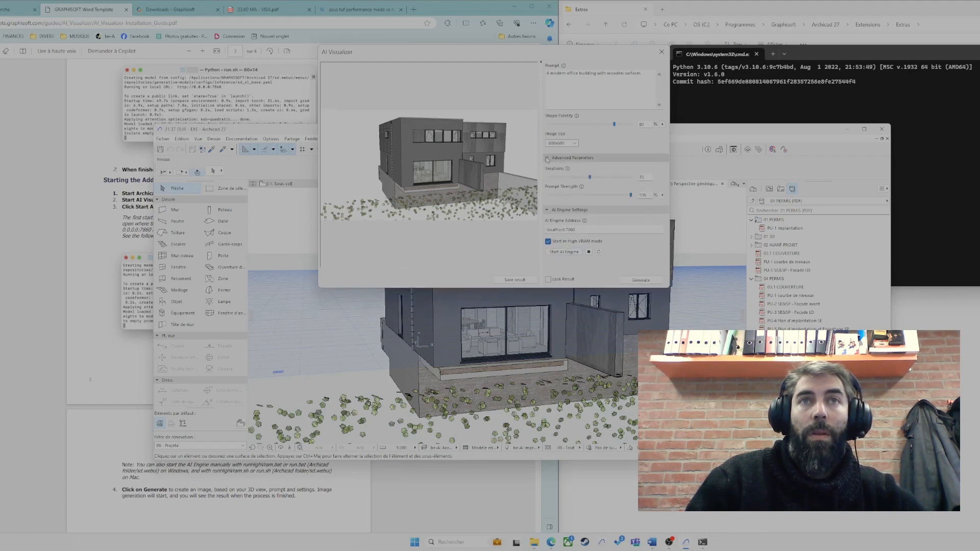
click(546, 158)
click(547, 158)
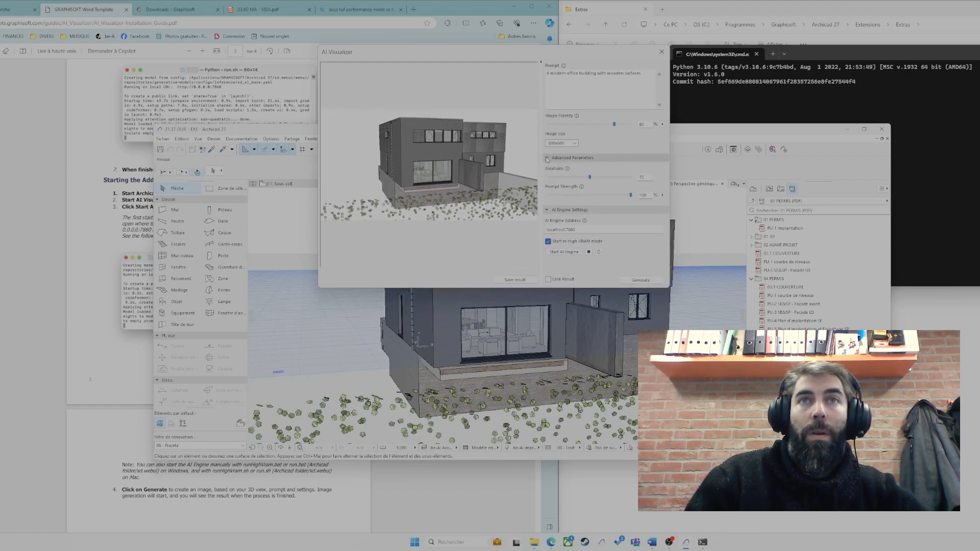
click(547, 158)
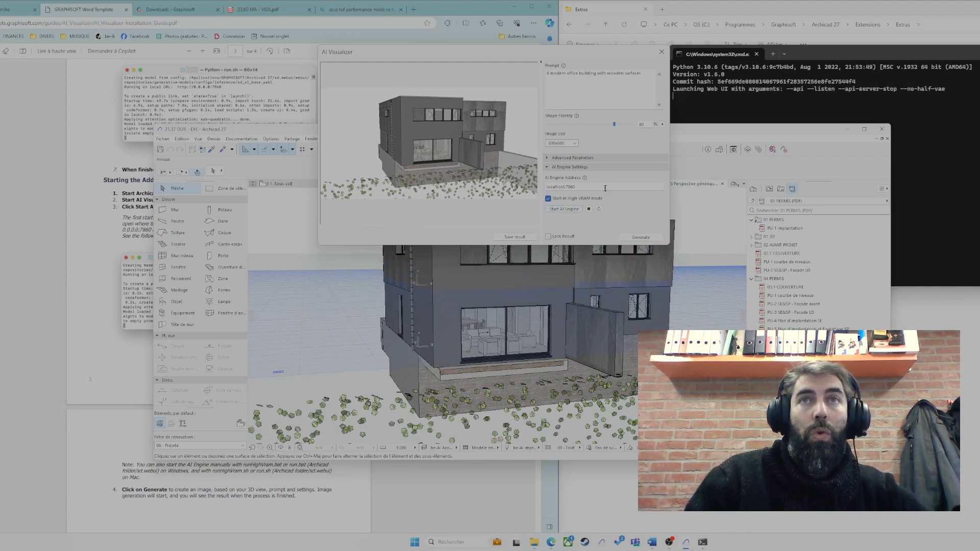
- Check the engine console's startup progress and try generating the image again
click(769, 100)
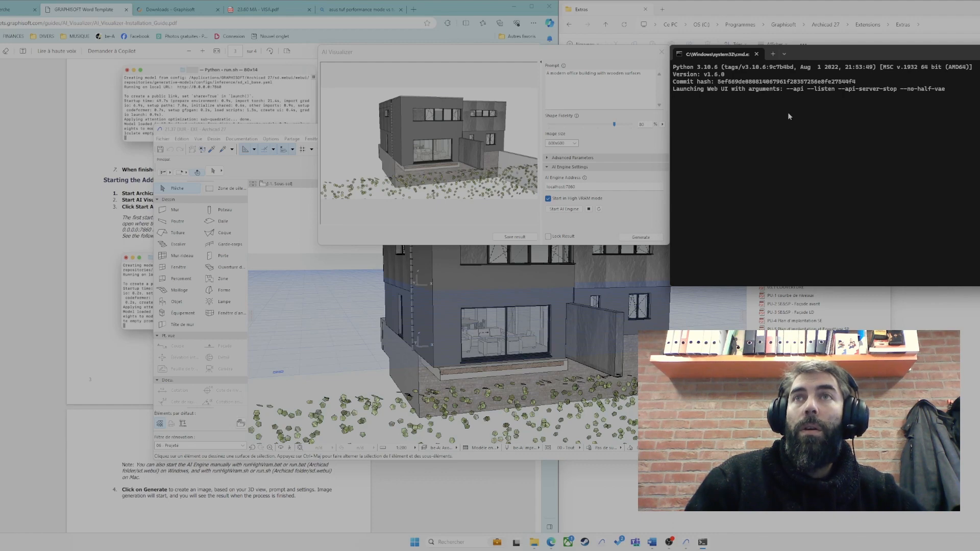
click(643, 238)
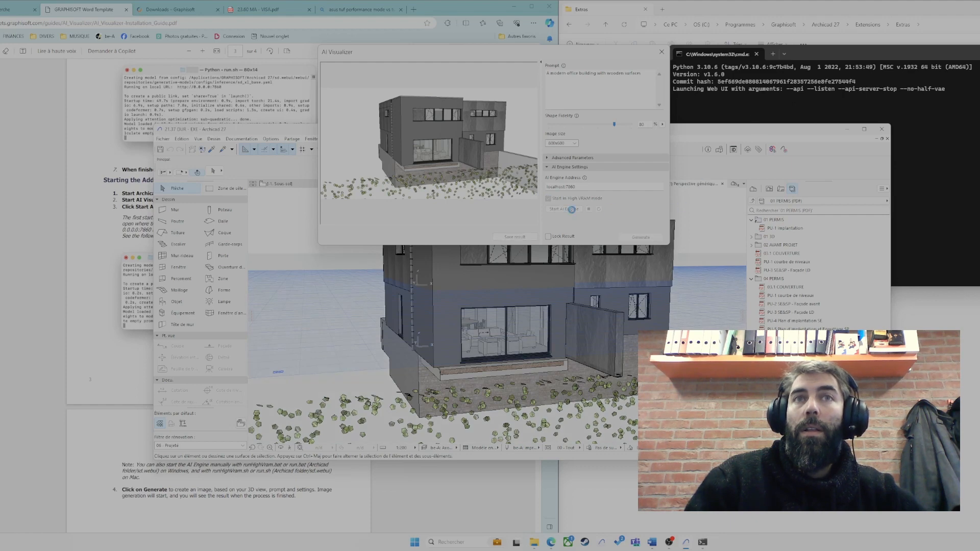
click(615, 216)
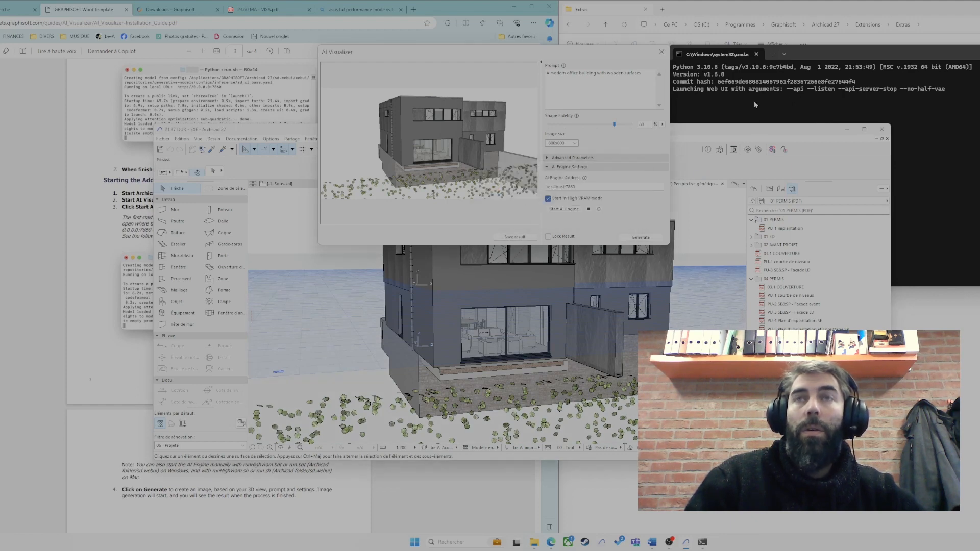
- Compare the installation guide's engine startup example with the running console and the AI engine settings
click(154, 296)
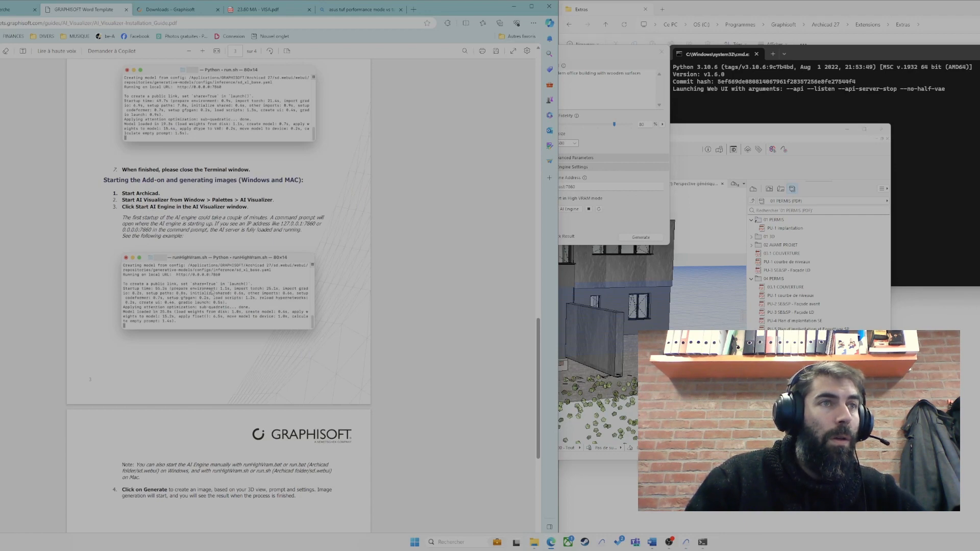
click(785, 128)
click(773, 120)
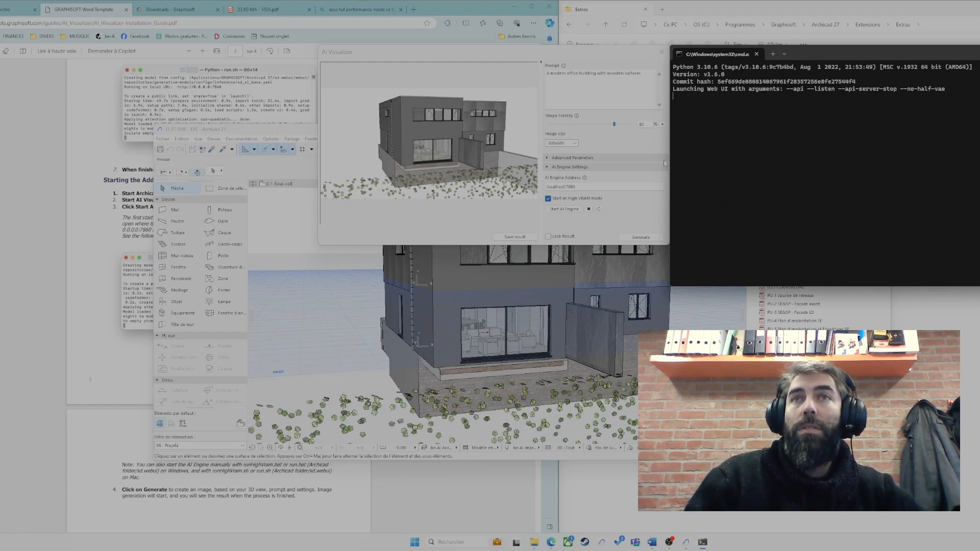
click(611, 178)
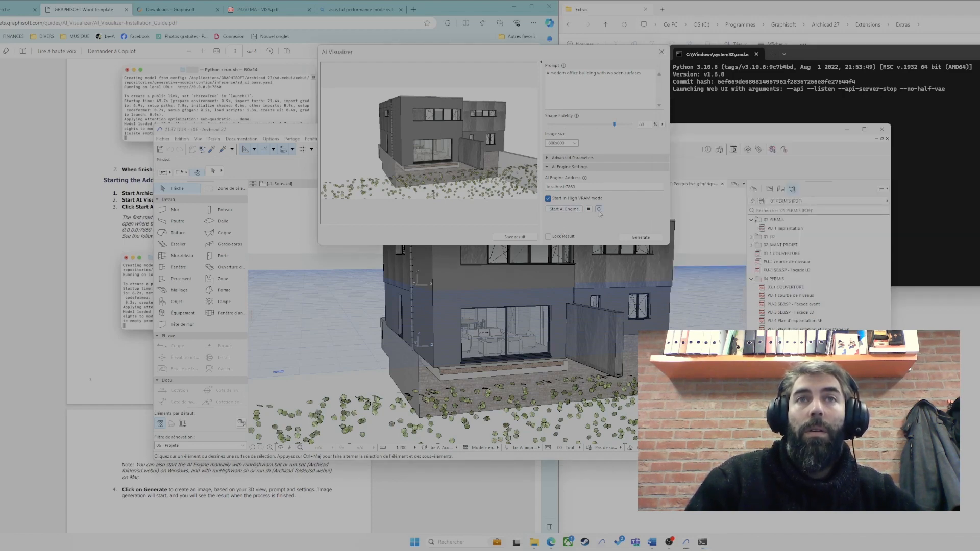
click(750, 83)
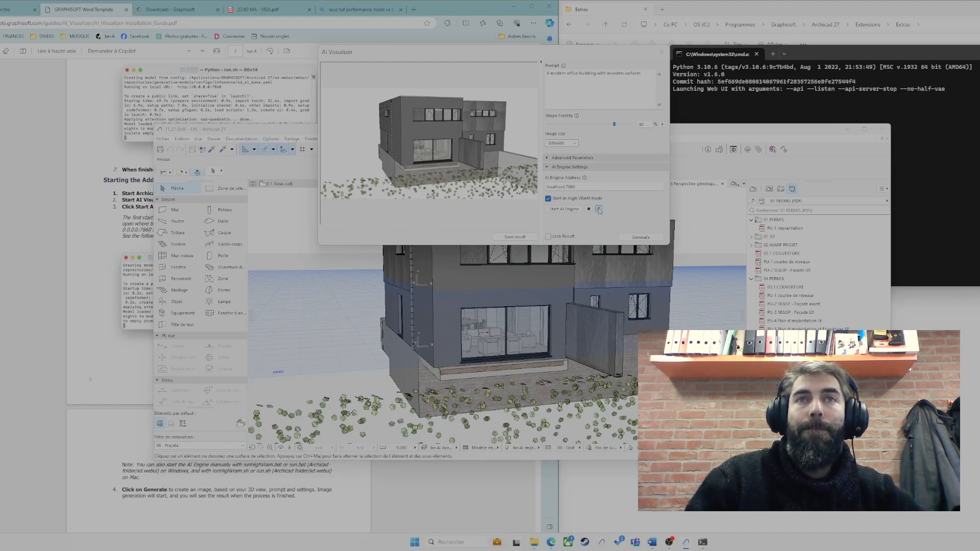
- Restart the AI engine once more, move its console aside and try generating the image with the current settings
click(600, 210)
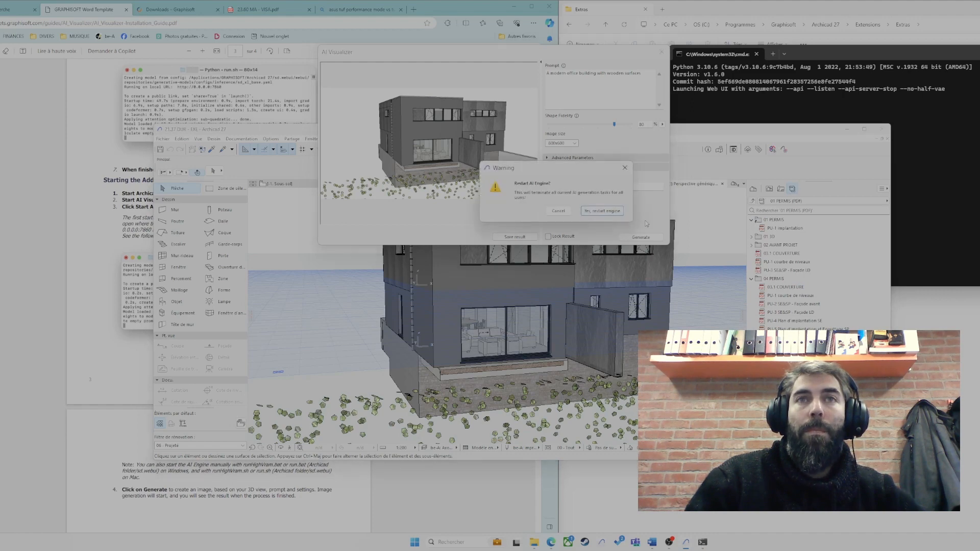
click(602, 211)
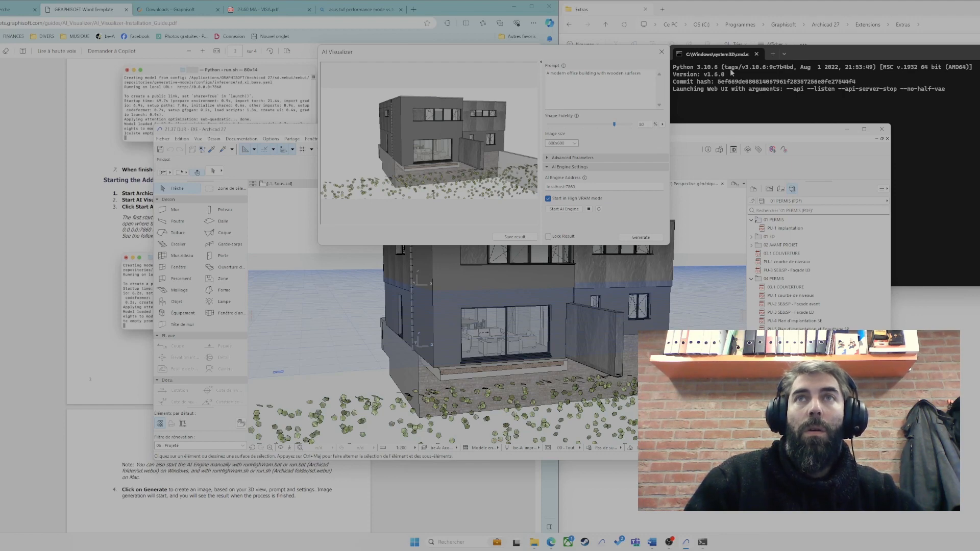
drag(817, 53, 849, 46)
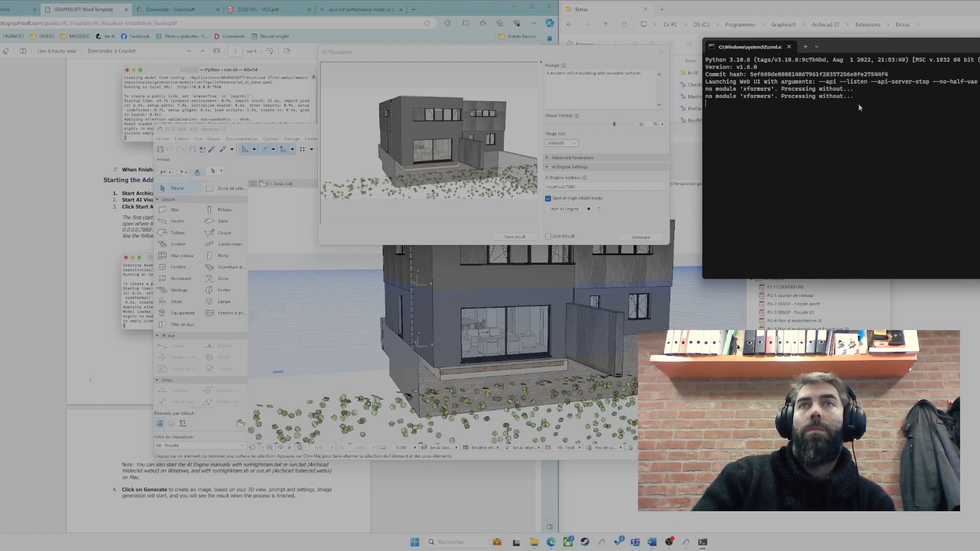
click(641, 237)
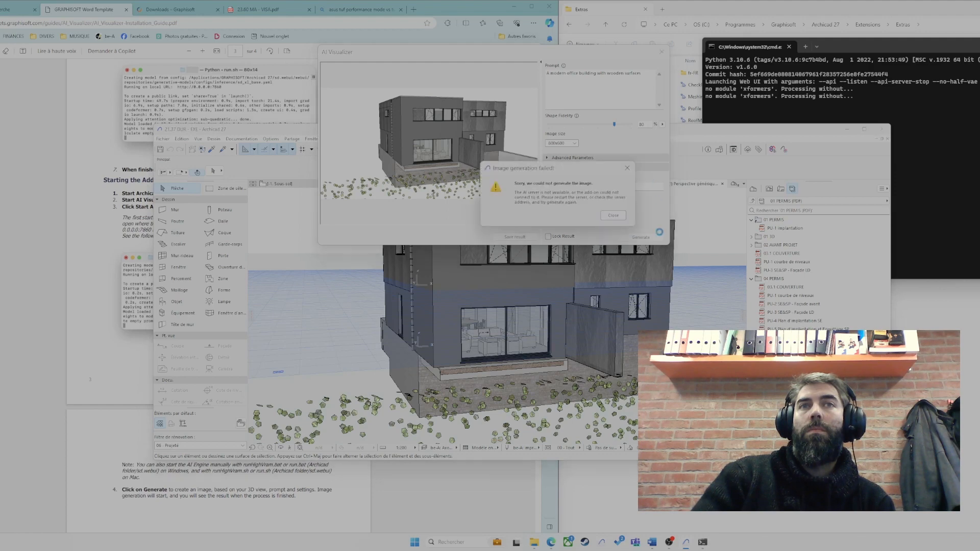
click(615, 216)
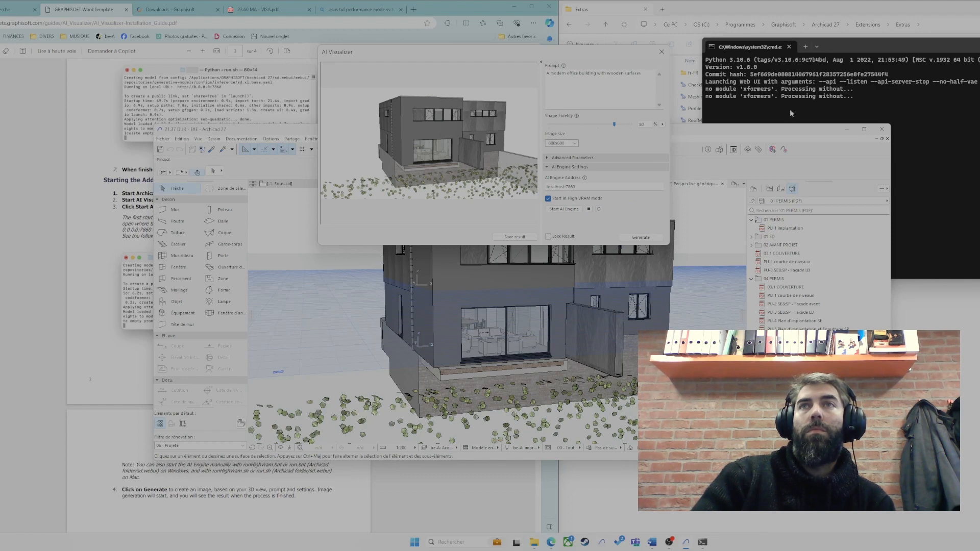
- Inspect the add-on's files in the Extras folder and its two language subfolders, then return to AI Visualizer
click(686, 97)
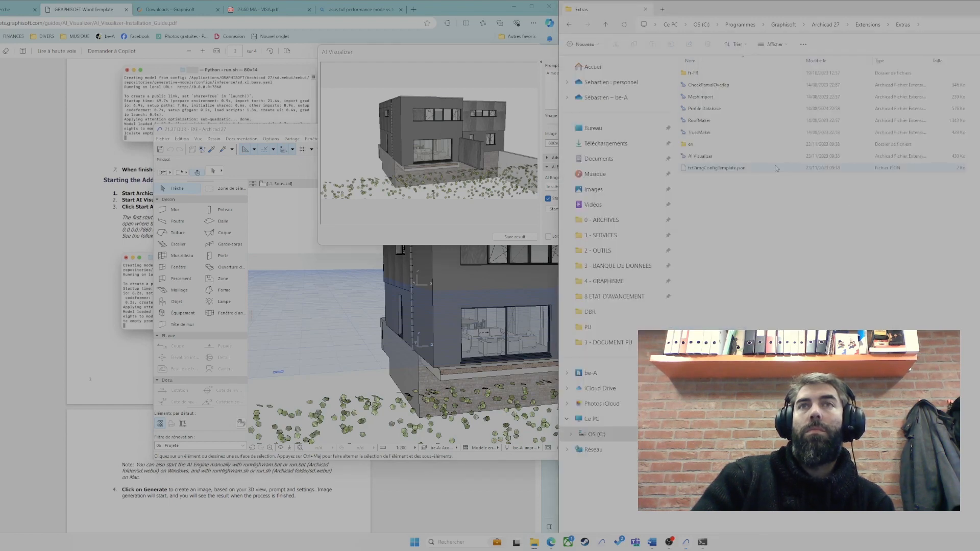
double_click(697, 148)
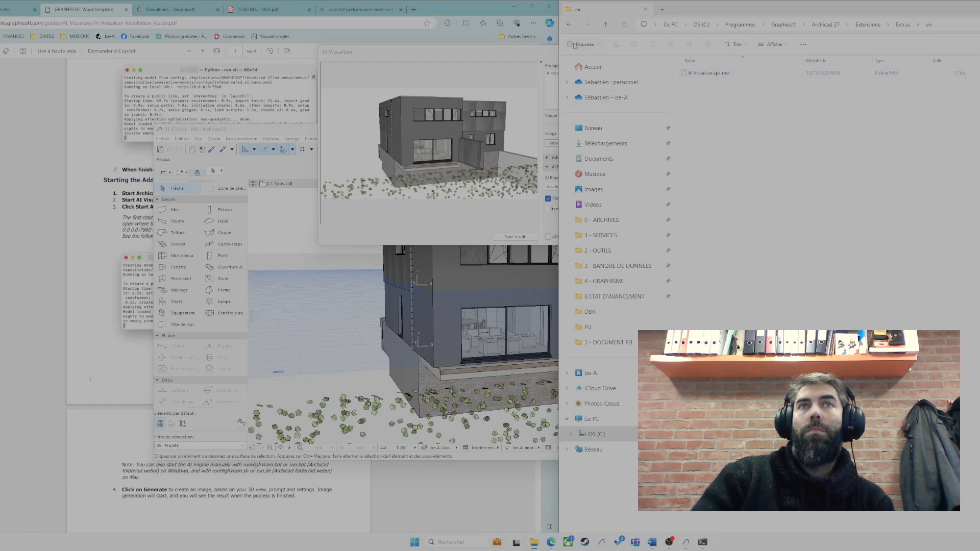
click(569, 25)
double_click(705, 85)
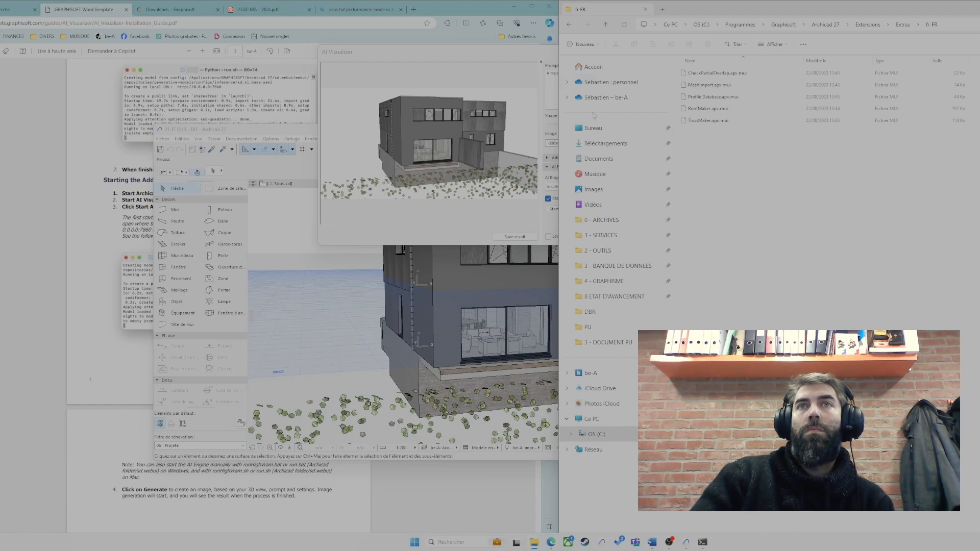
click(569, 25)
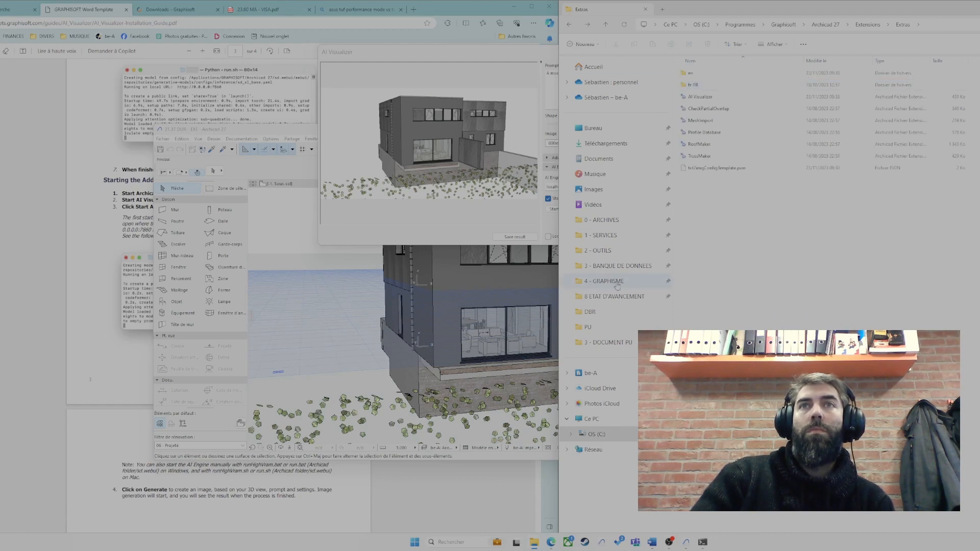
click(411, 53)
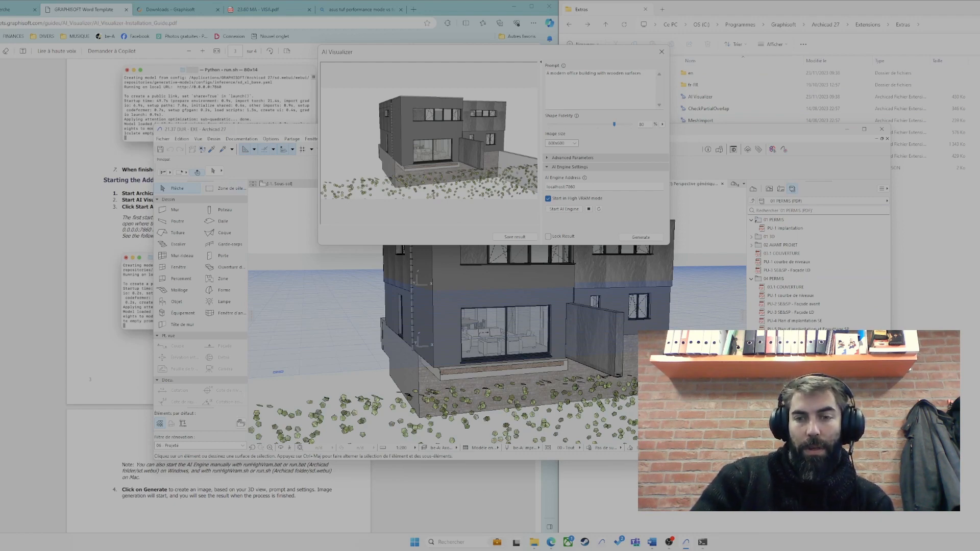
- Bring up the engine console, allow Python through the Windows firewall and retry generating the image
click(703, 542)
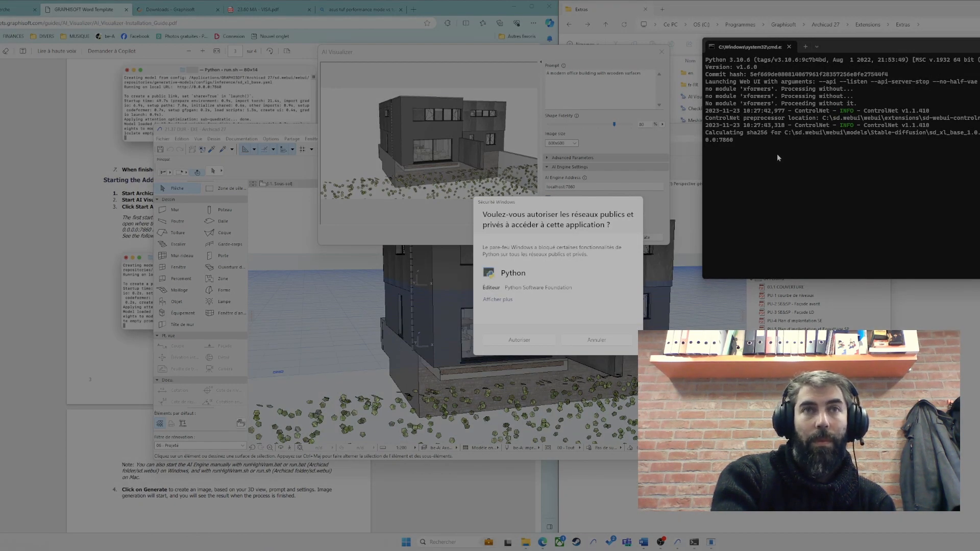
click(519, 340)
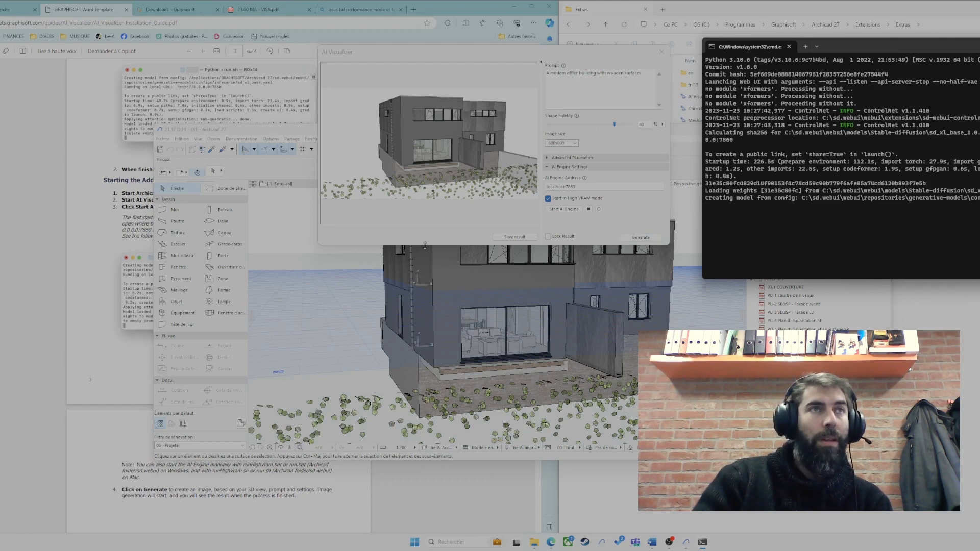
click(642, 237)
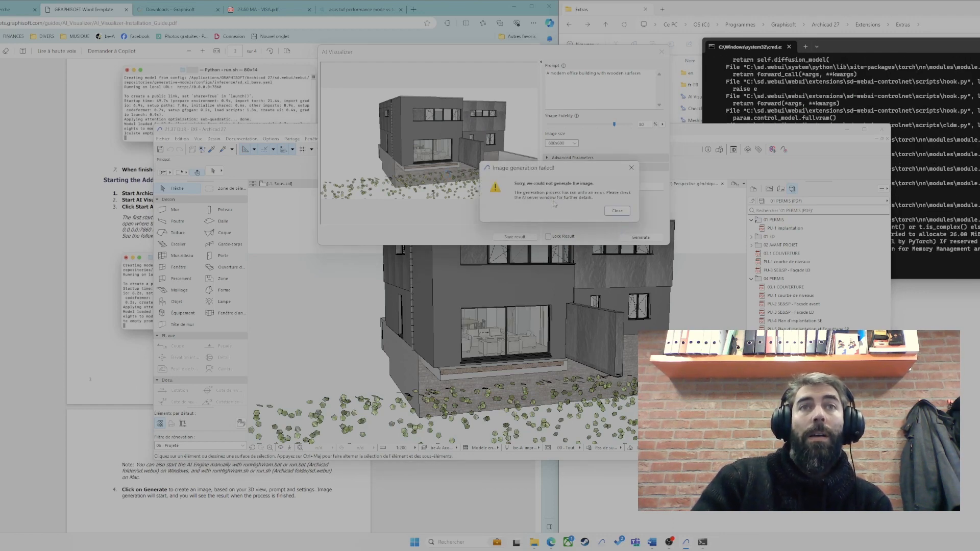
click(624, 211)
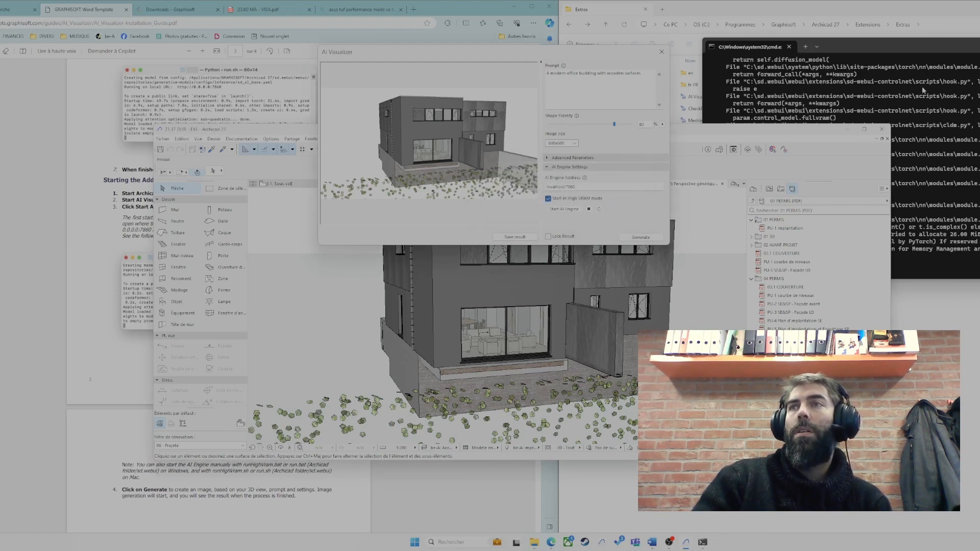
- Read the error details in the engine console and turn off High VRAM mode for the AI engine
click(856, 47)
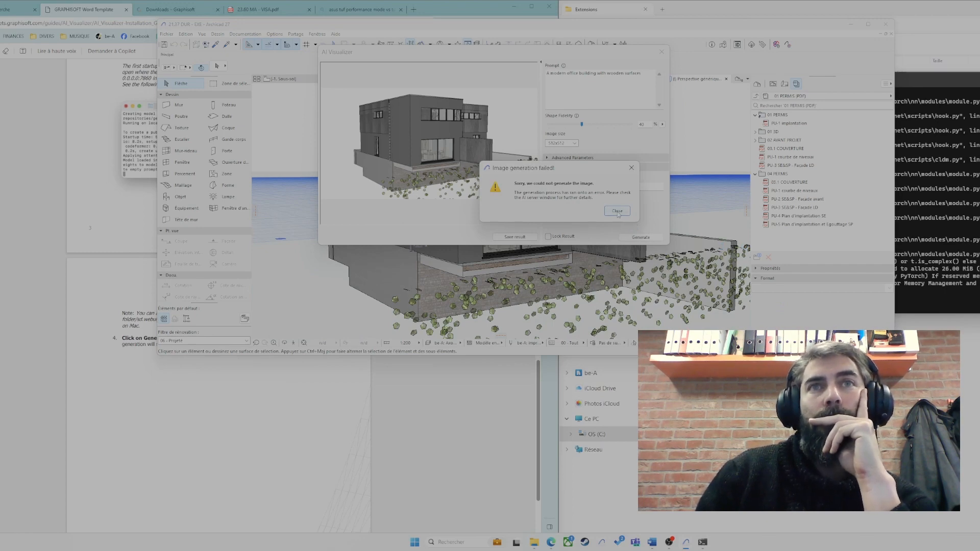
click(904, 230)
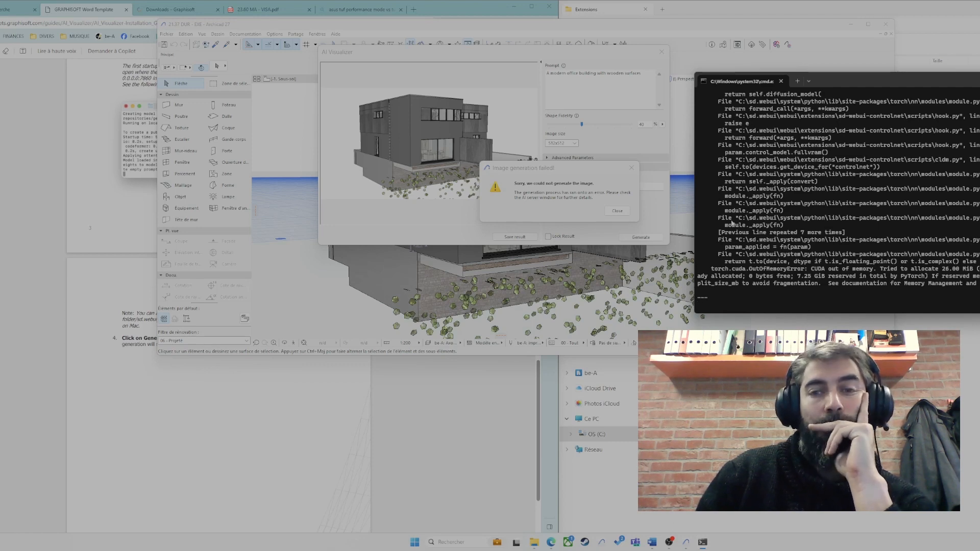
click(617, 211)
click(548, 198)
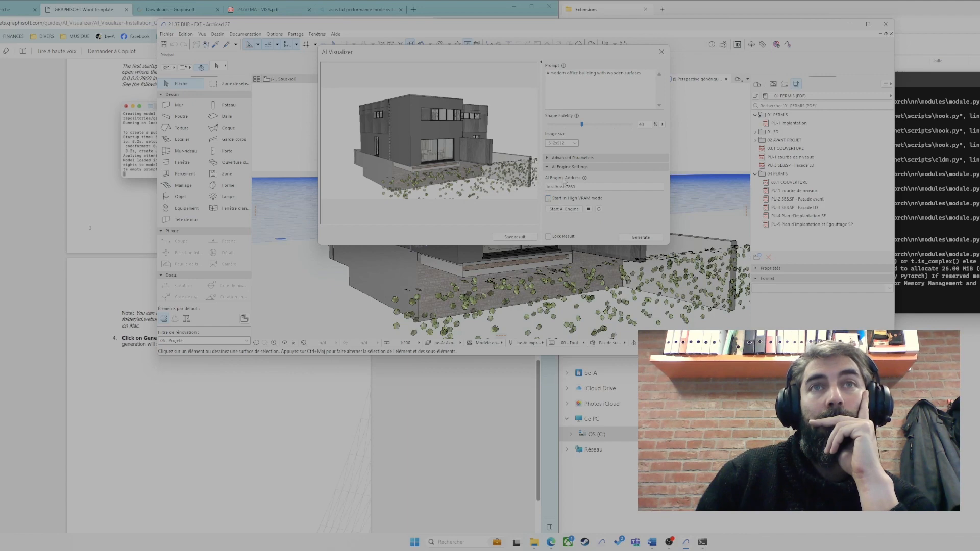
- Collapse the AI engine settings, expand the advanced parameters and try generating the image again
click(549, 167)
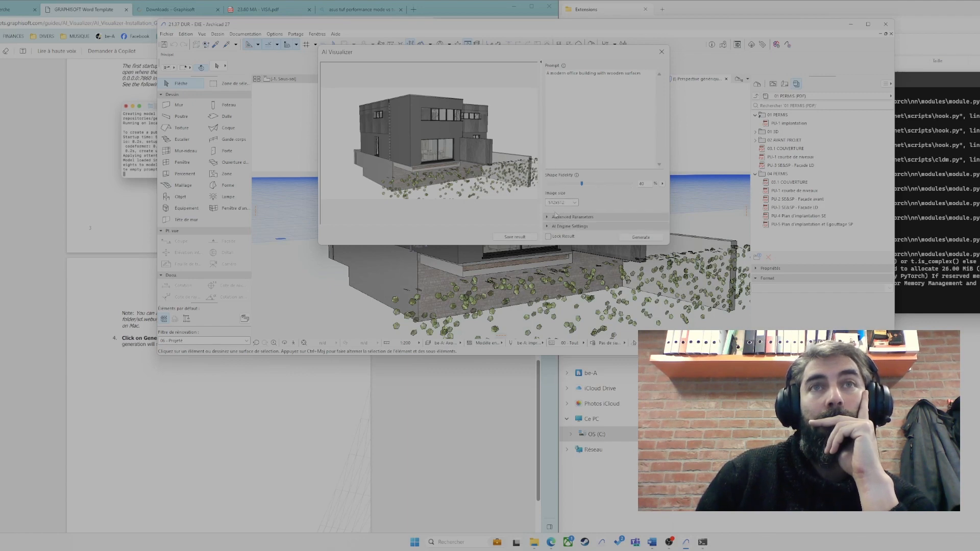
click(556, 216)
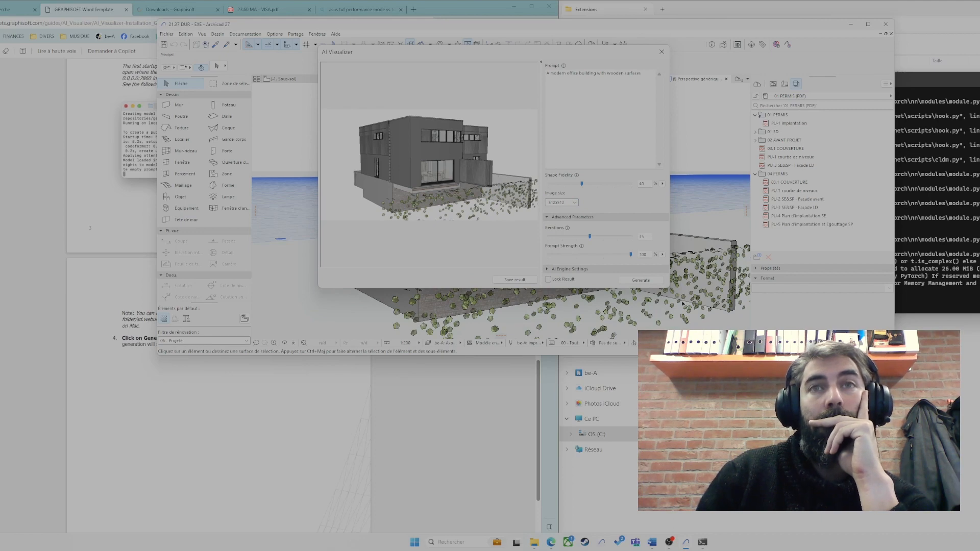
click(645, 281)
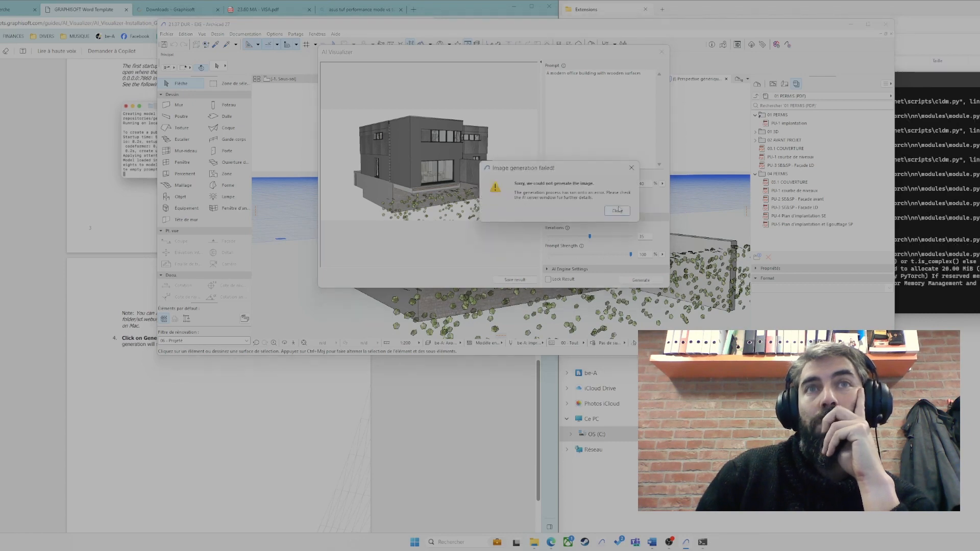
- Dismiss the image generation failure notice and copy the CUDA out-of-memory error text from the engine console
click(624, 211)
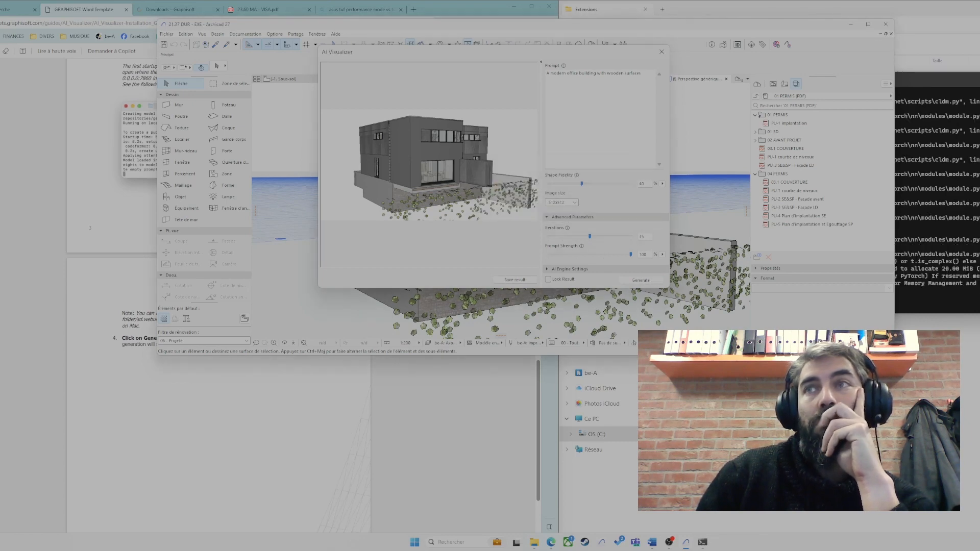
click(911, 281)
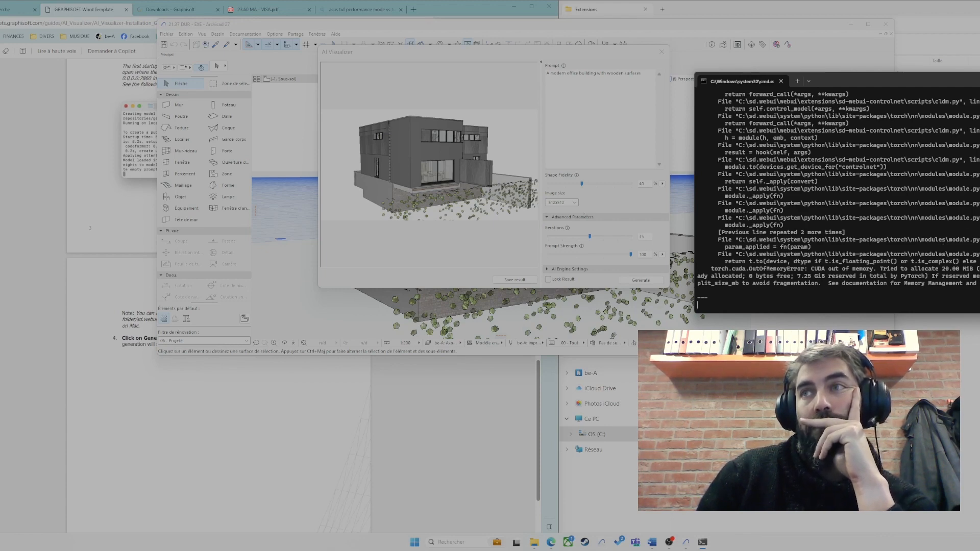
mouse_move(975, 289)
mouse_down()
mouse_move(695, 270)
mouse_move(703, 256)
mouse_move(976, 307)
mouse_move(975, 283)
mouse_up()
click(755, 261)
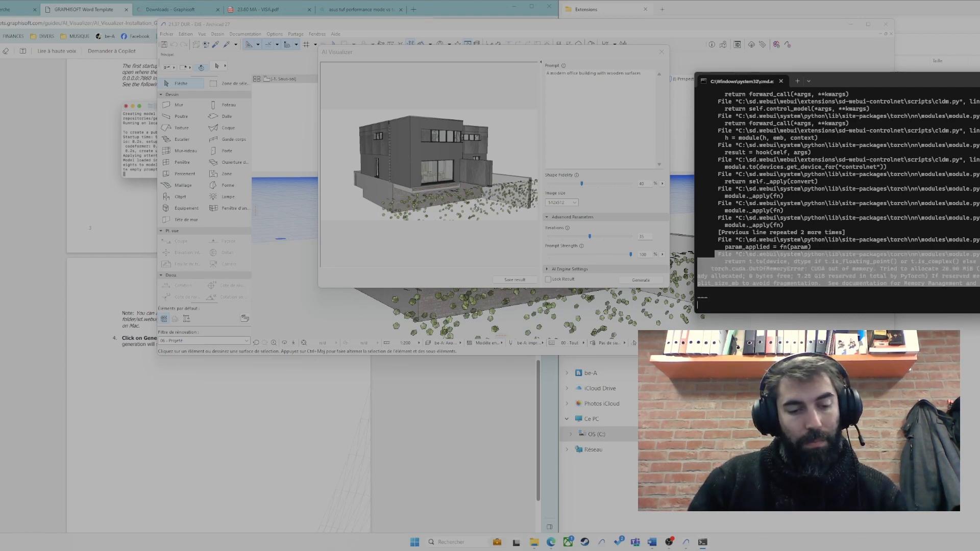
key(ctrl+c)
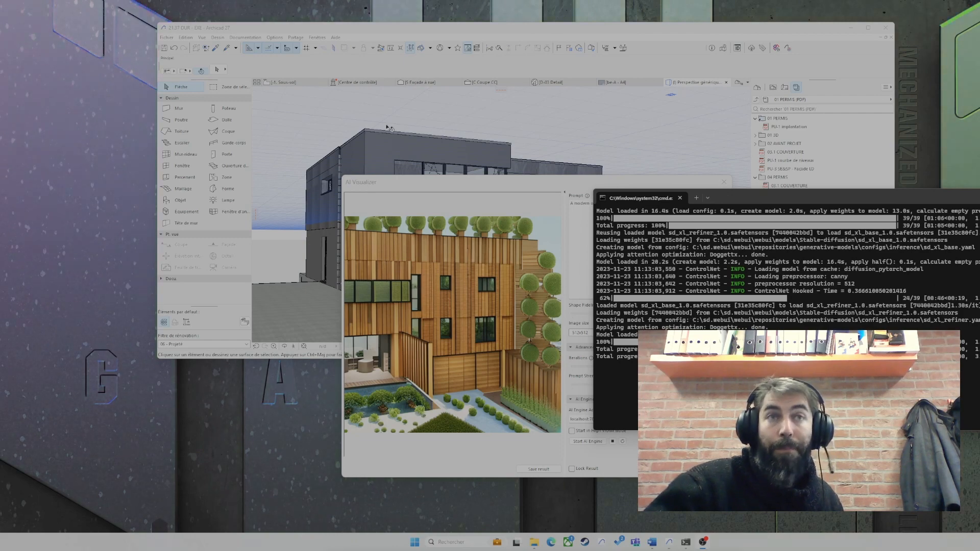
- Move AI Visualizer clear of the 3D view and review the engine console log down to its latest entries
drag(483, 187, 306, 179)
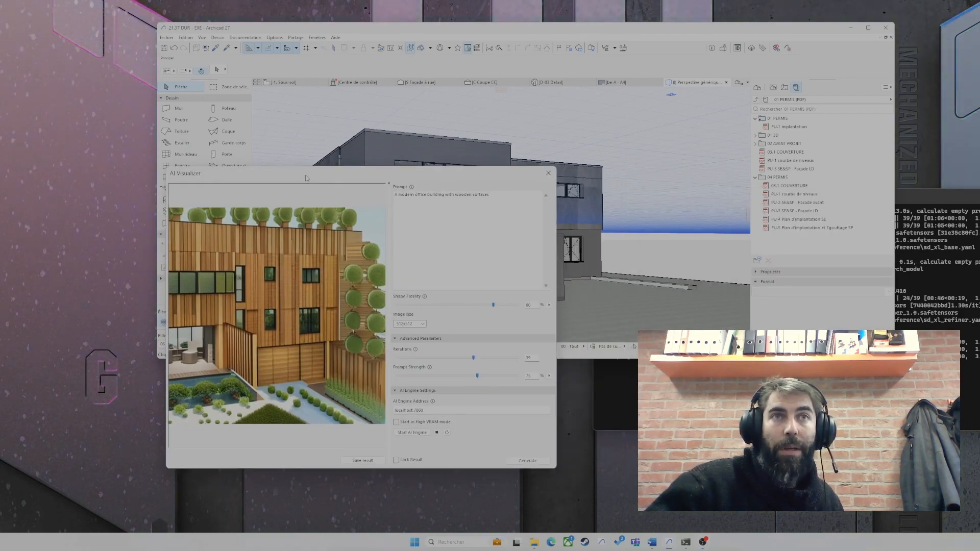
drag(394, 178, 219, 149)
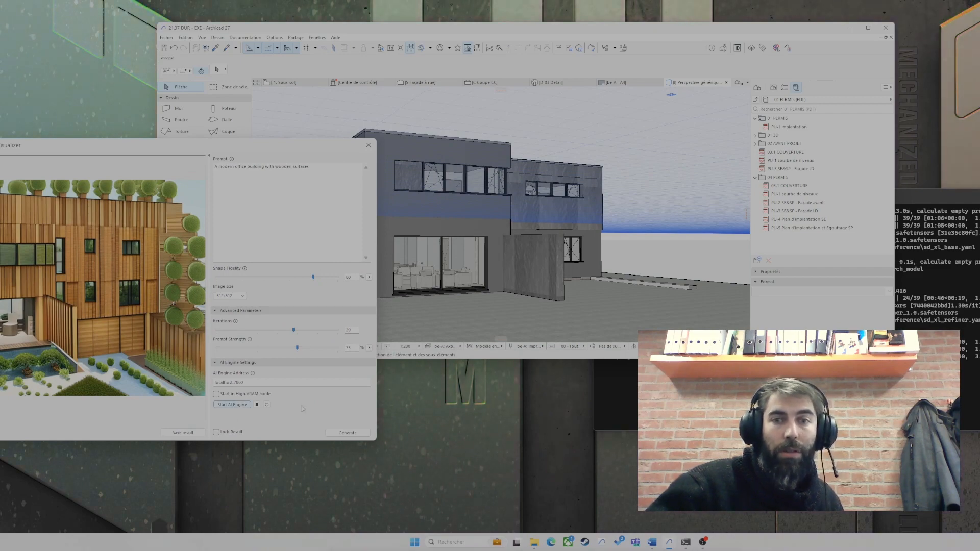
click(936, 199)
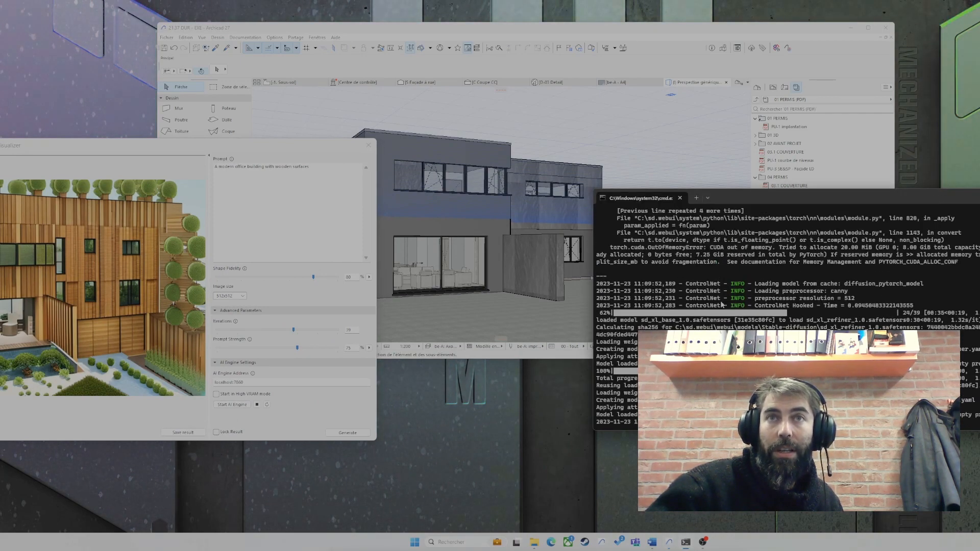
scroll(718, 312, down, 15)
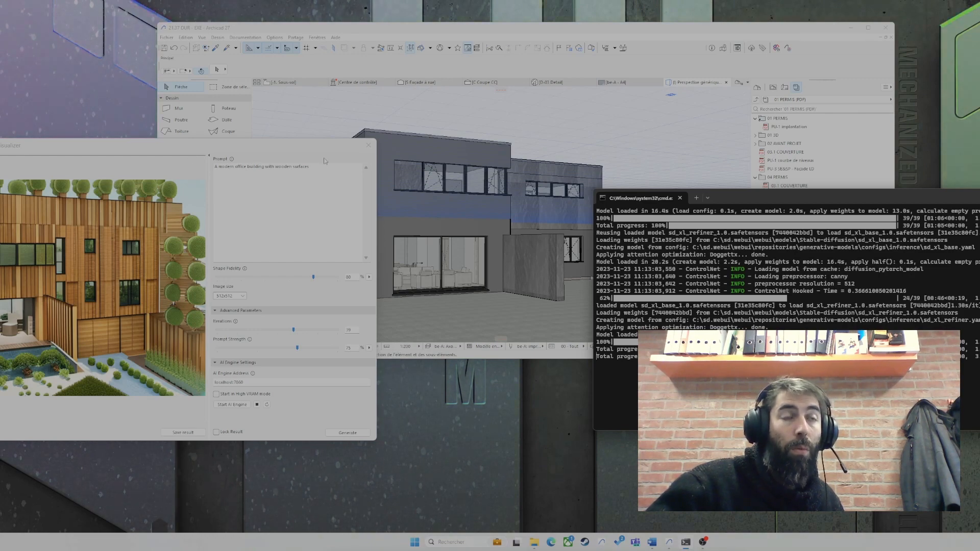
- Generate a new image of the house from the current 3D view and bring up the engine console to follow its progress
drag(310, 148, 446, 176)
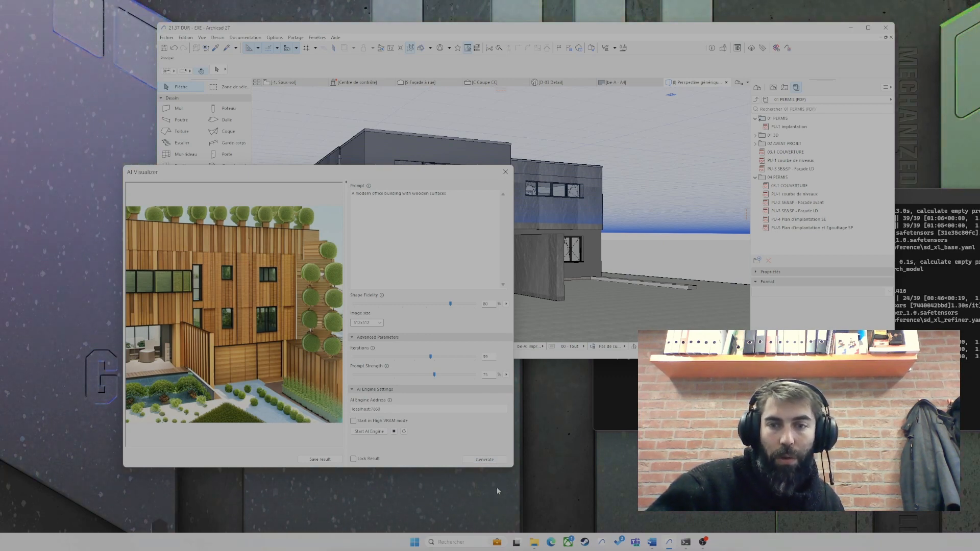
click(485, 460)
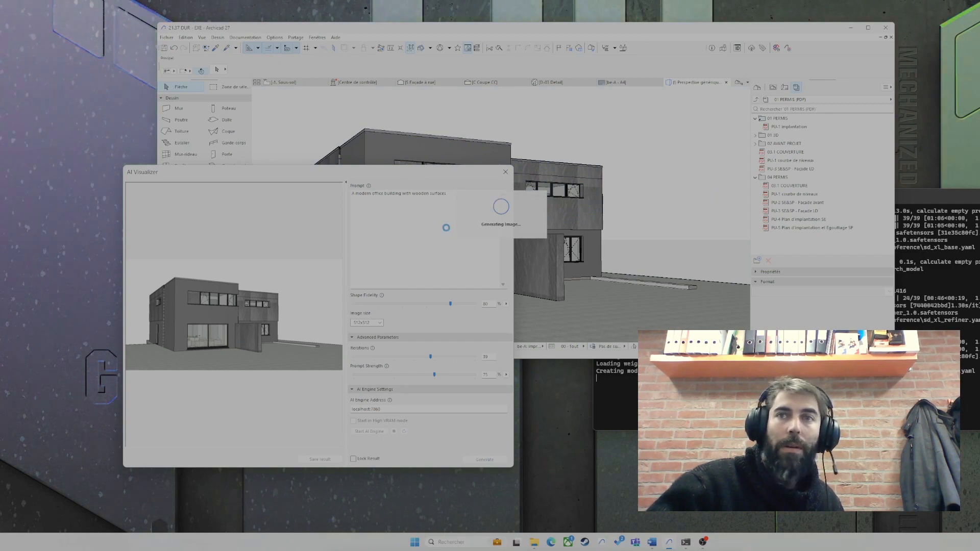
click(924, 197)
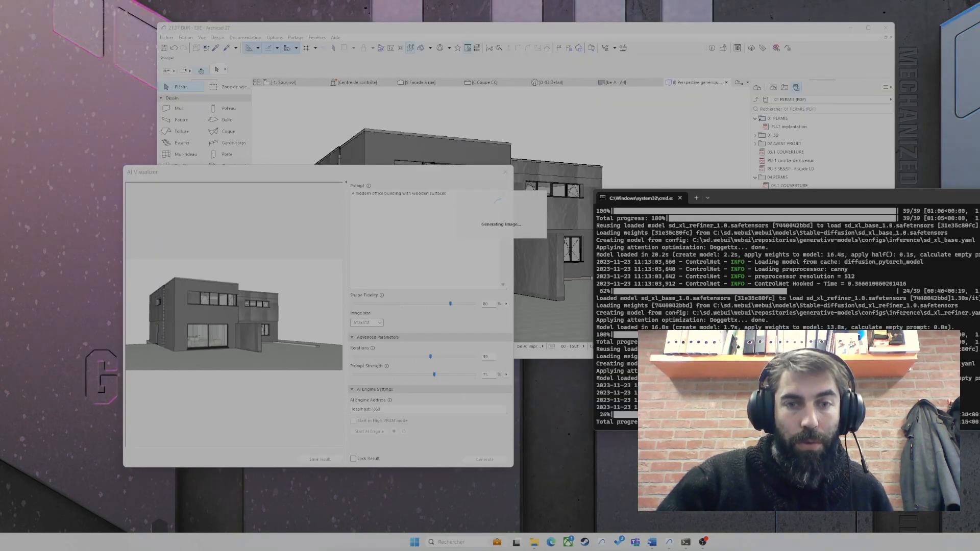
- Open the Images folder in File Explorer and view test.png side by side with the screenshot of the simple massing model
key(alt+Tab)
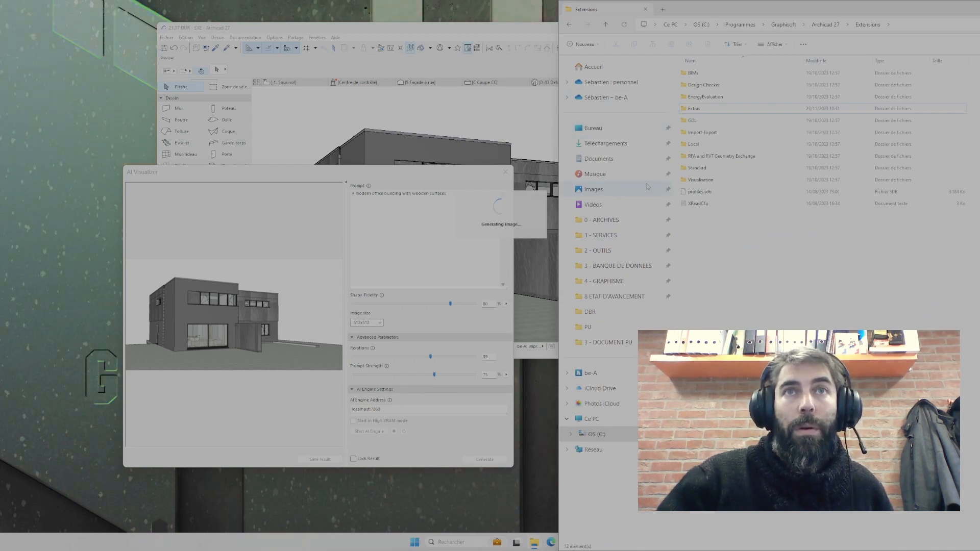
click(616, 191)
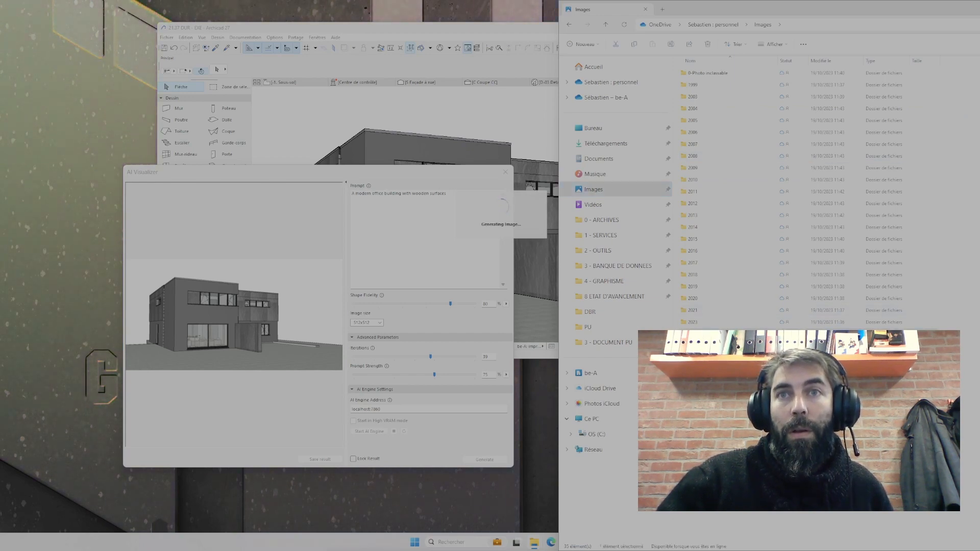
double_click(704, 346)
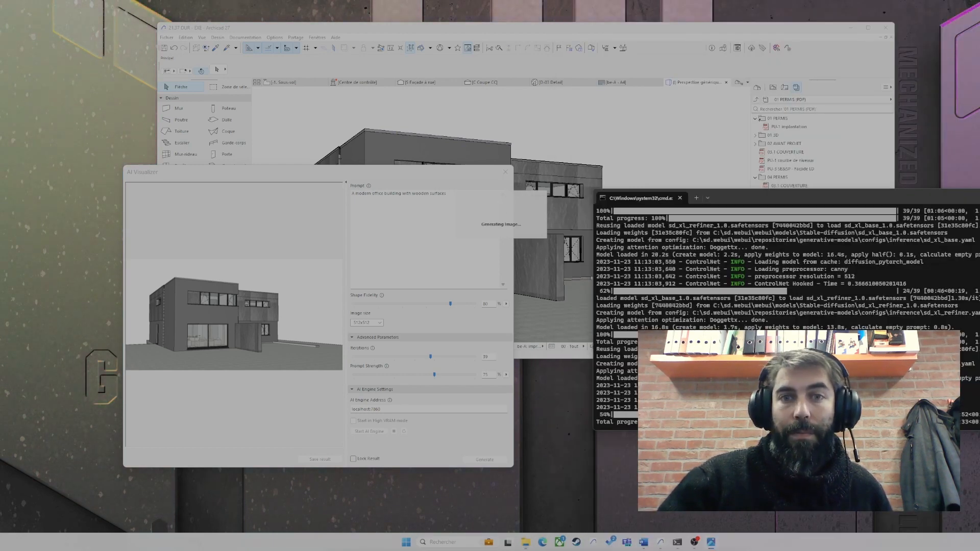
drag(730, 270, 739, 60)
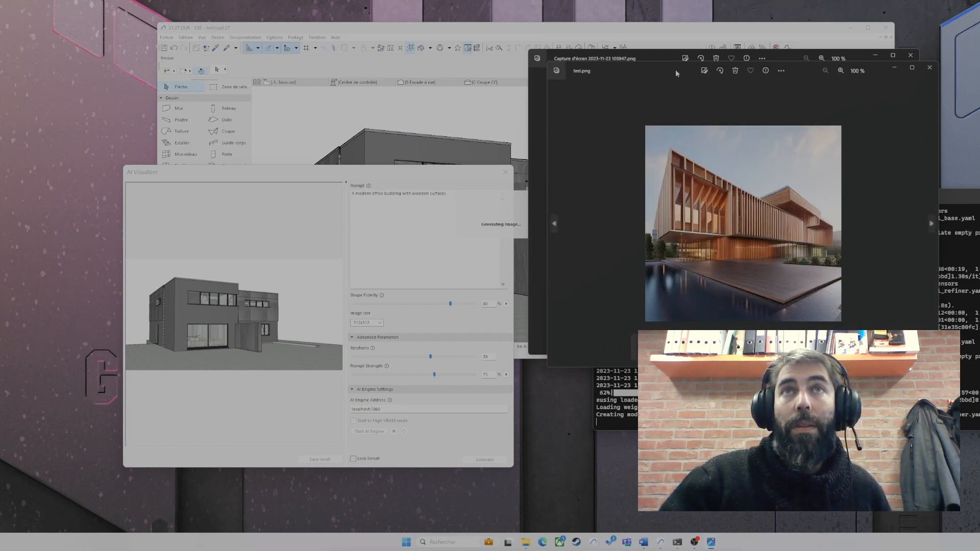
drag(675, 69, 346, 75)
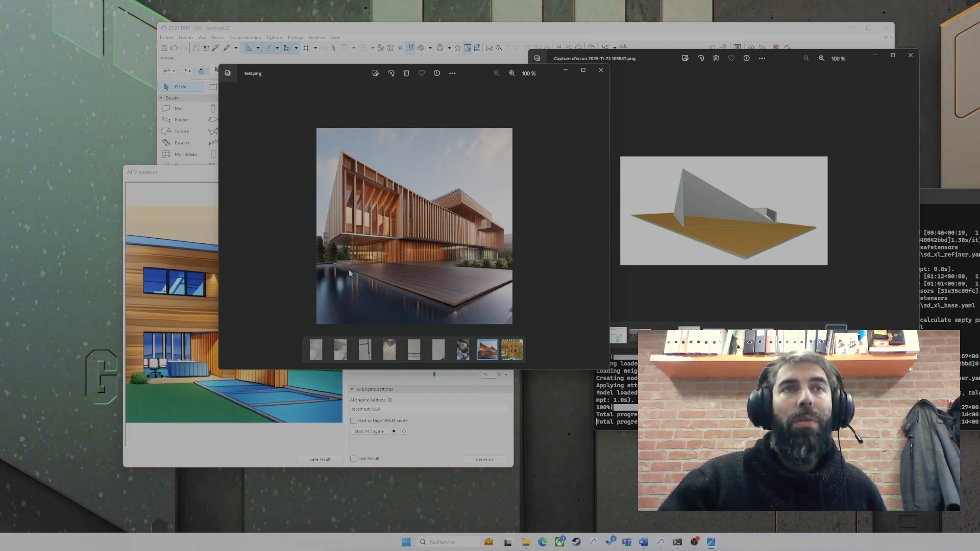
- Minimize both picture windows and place AI Visualizer beside the 3D view to compare the generated image with the model
click(565, 70)
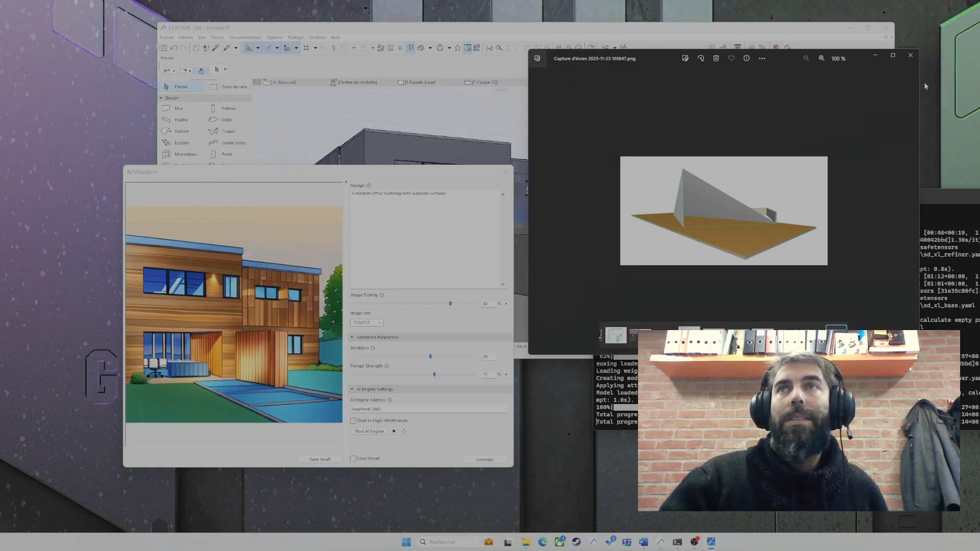
click(875, 54)
drag(299, 173, 830, 91)
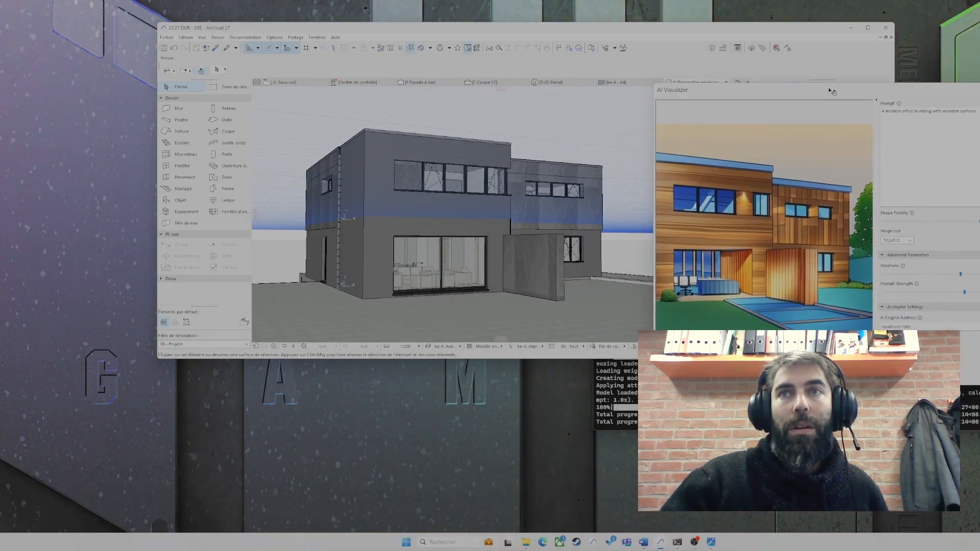